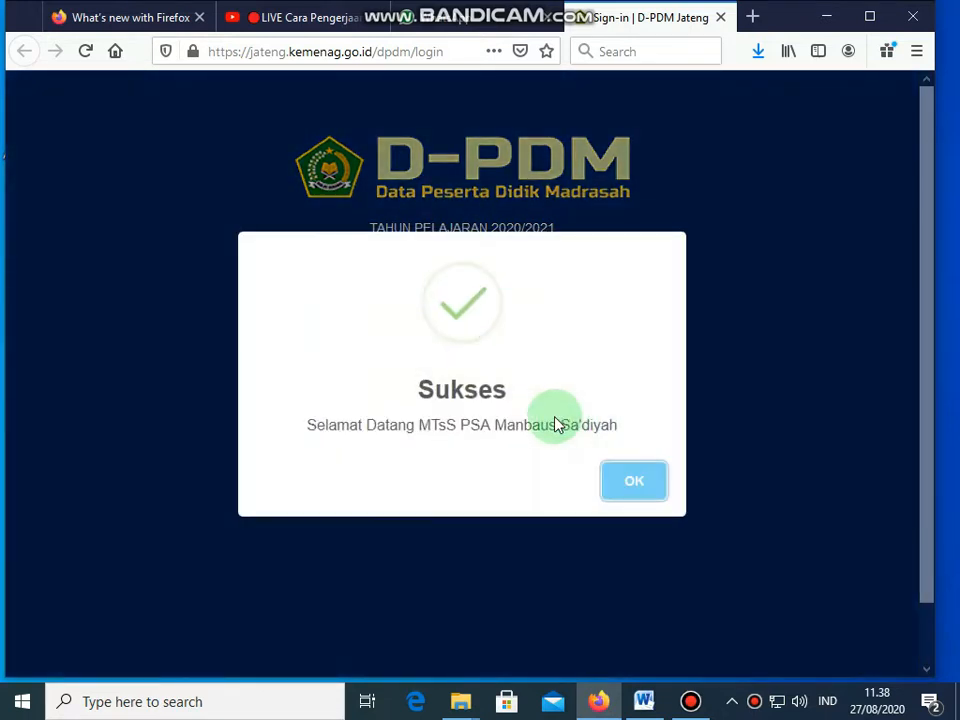
Step: Dismiss the login success message and go to the Pengumuman announcements page
left_click(636, 483)
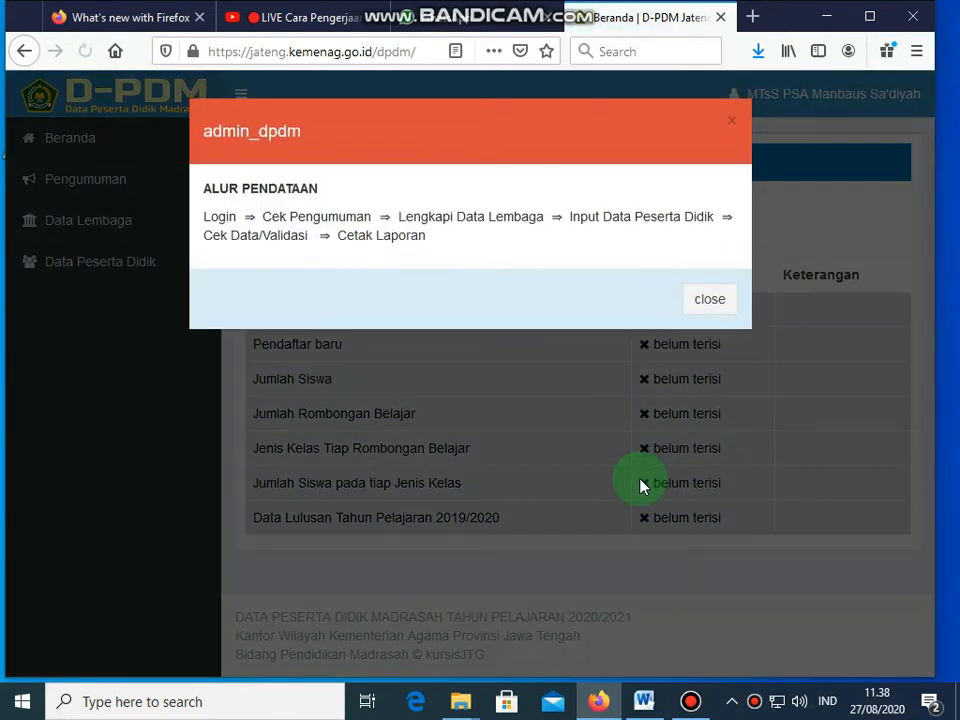
left_click(90, 193)
Step: Review the Pengumuman page, then bring up the Data Lembaga institution form
left_click(90, 190)
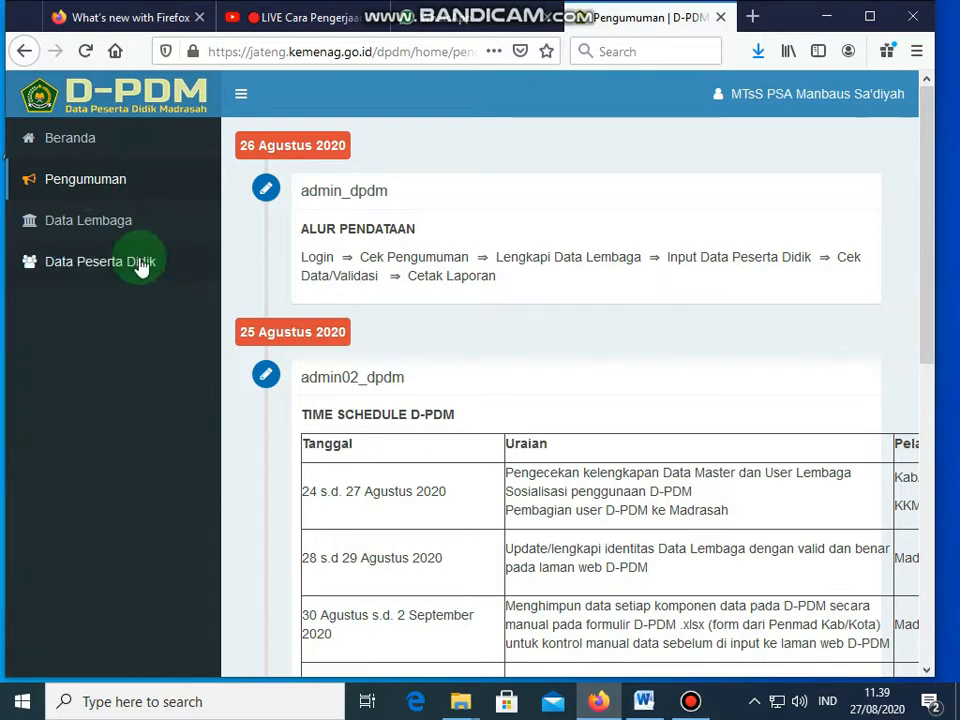
left_click(99, 229)
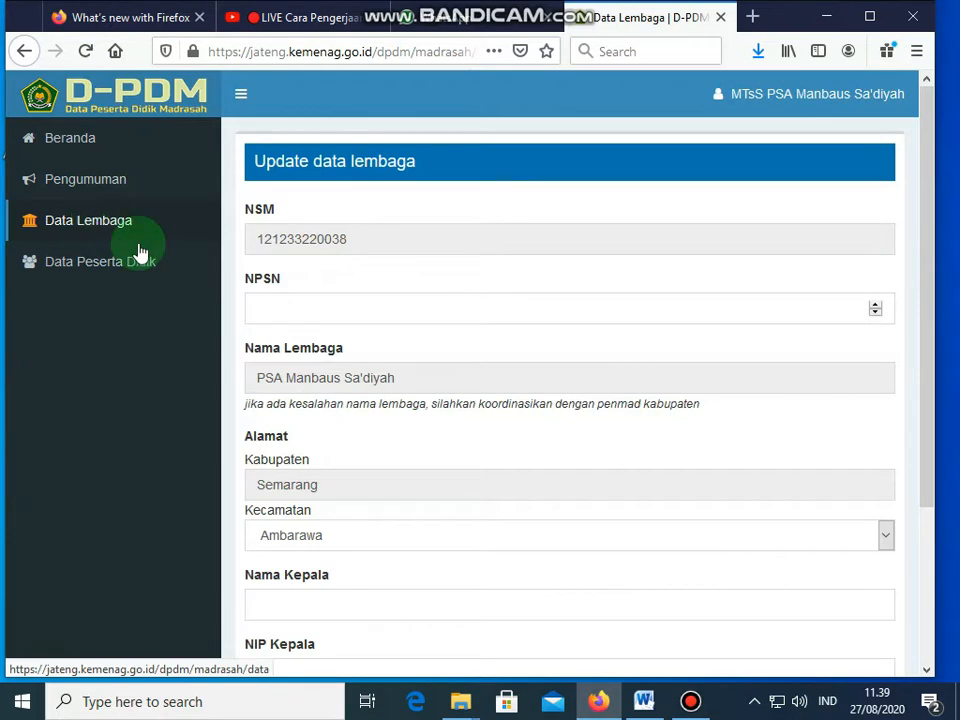
Step: Enter NPSN 20364424, the headmaster's name and '-' as NIP, then save the institution data
left_click(280, 311)
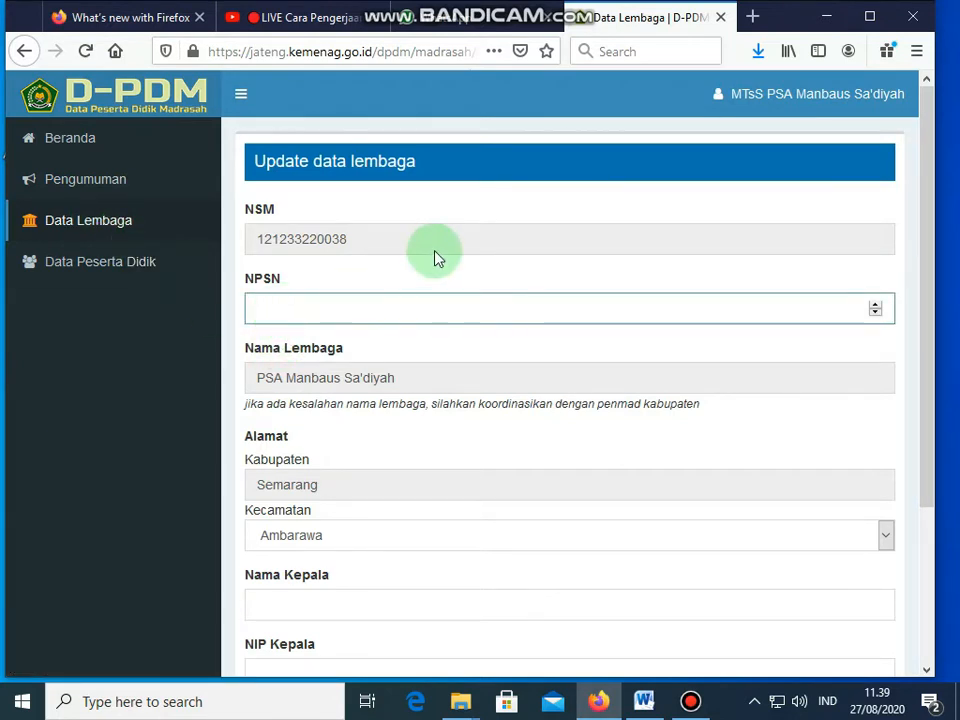
type("20")
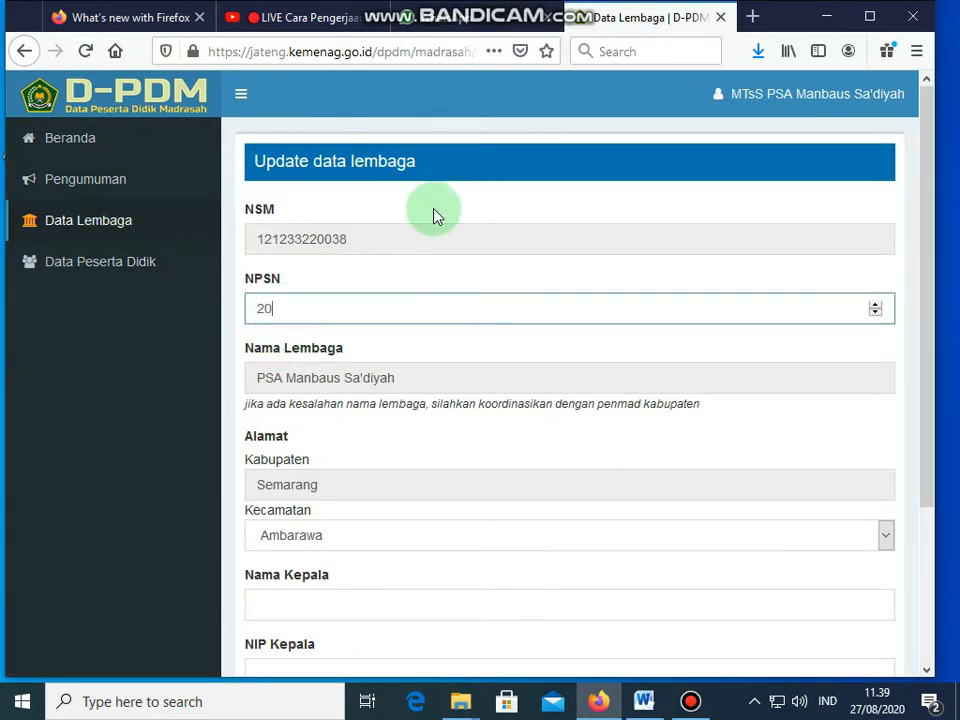
type("364424")
scroll(420, 403, "down", 1)
scroll(422, 405, "down", 3)
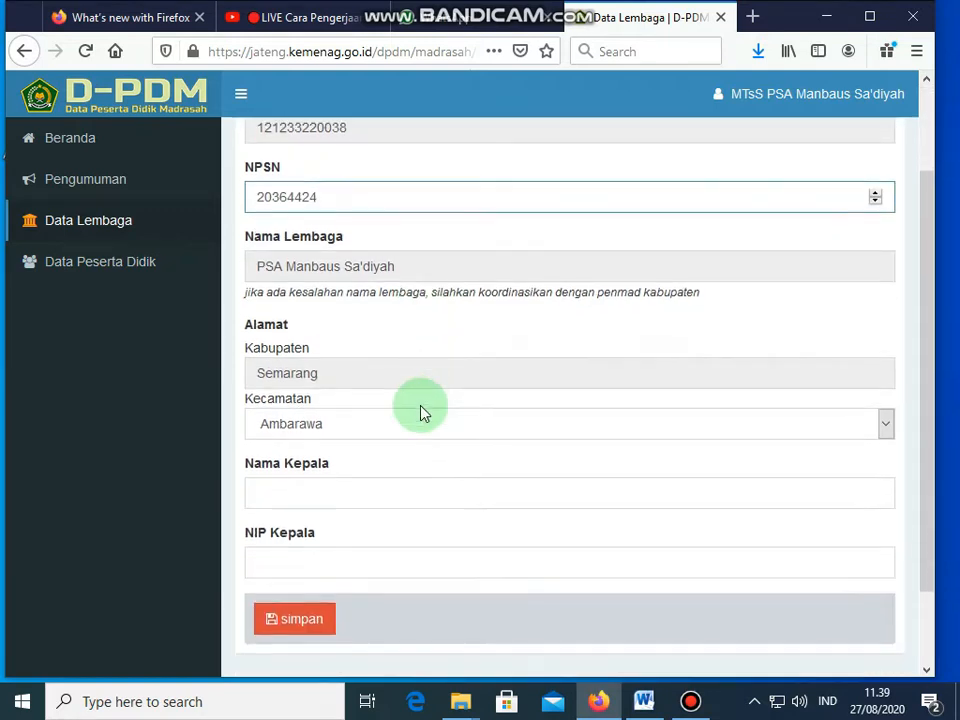
left_click(328, 418)
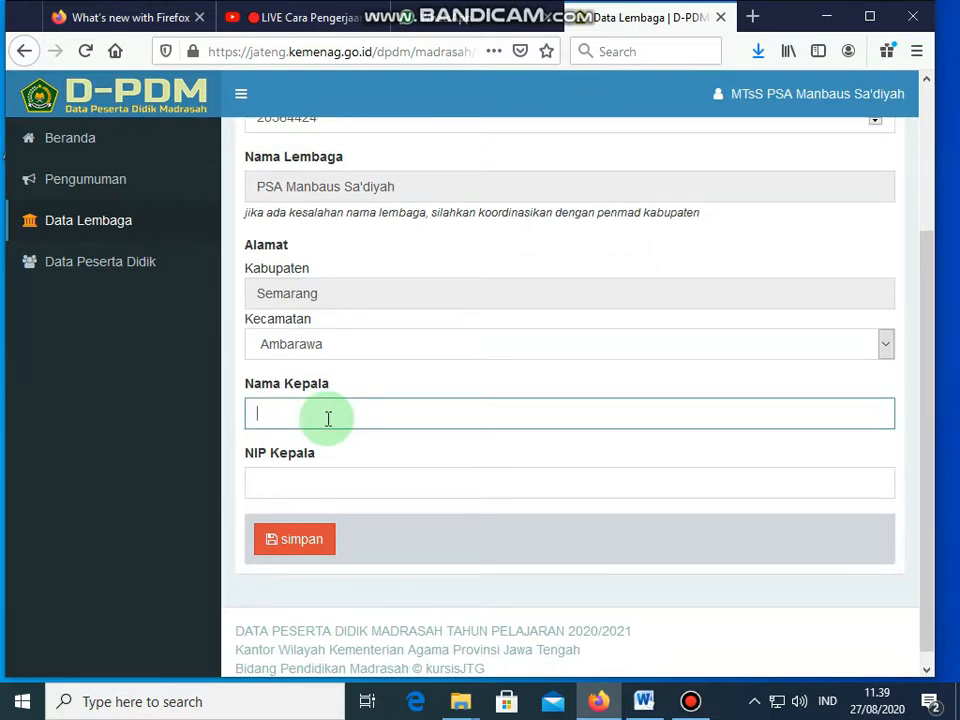
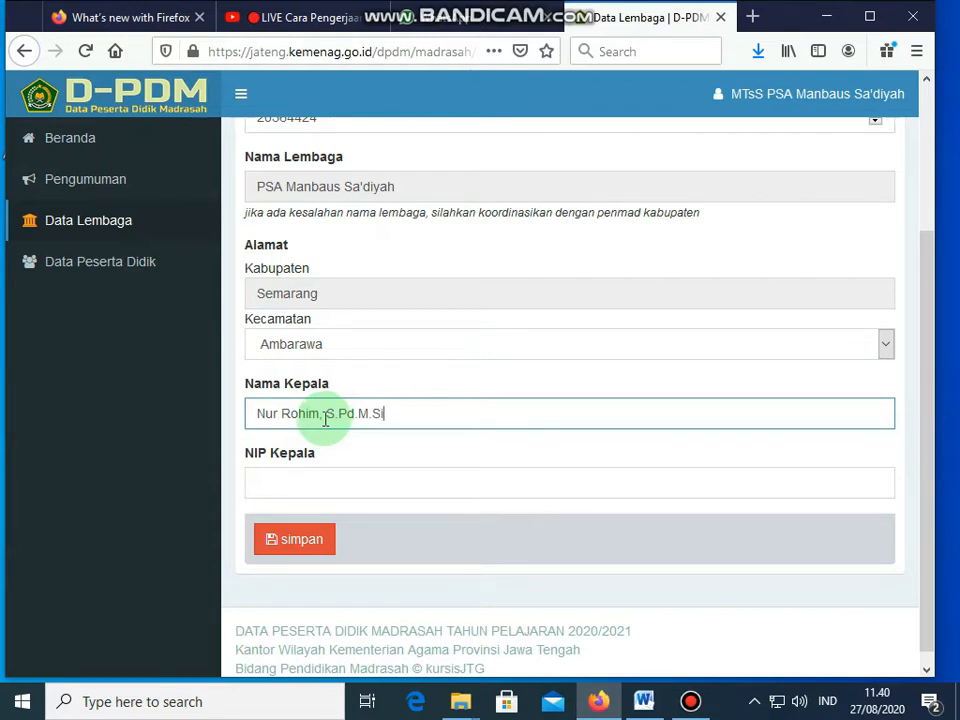
left_click(285, 489)
type("-")
left_click(300, 543)
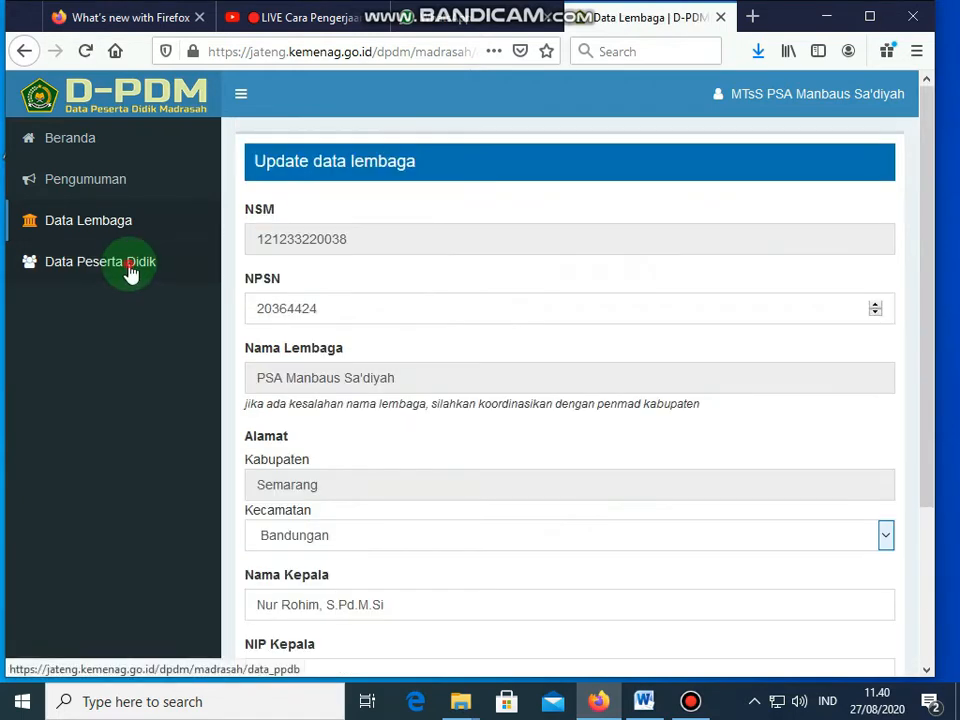
left_click(129, 272)
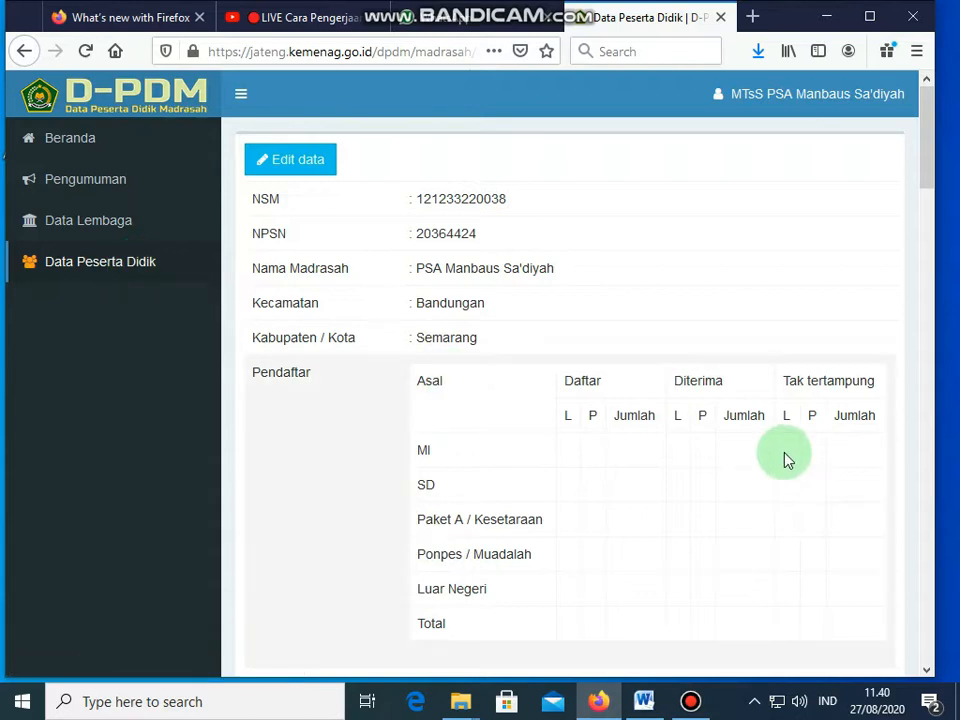
Step: Look over the empty Data Peserta Didik tables and switch to the edit form
scroll(785, 460, "down", 2)
scroll(785, 460, "down", 5)
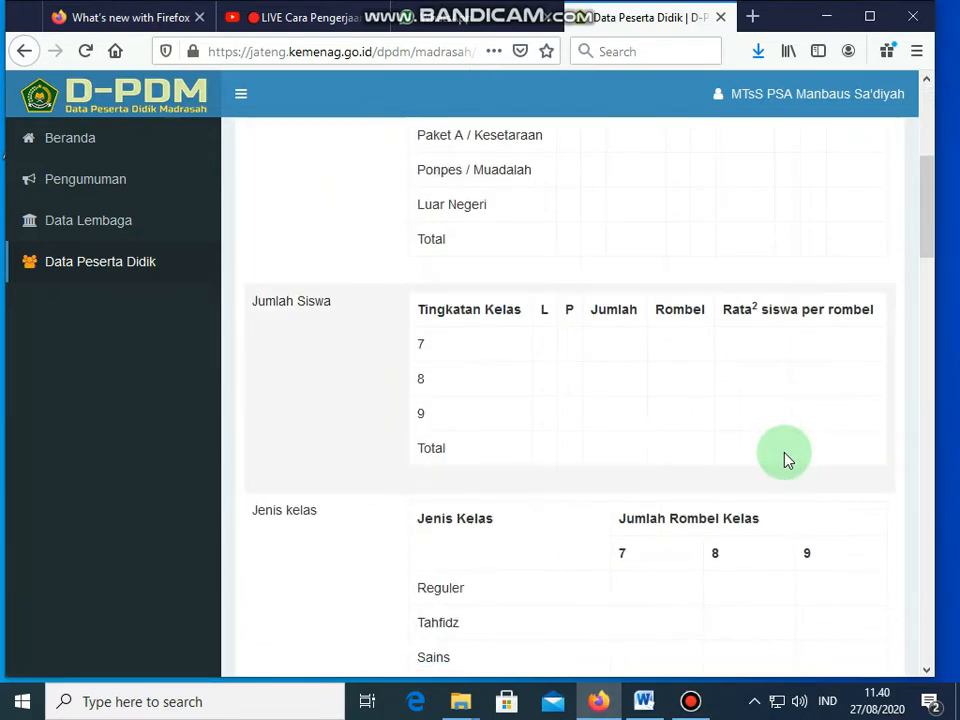
scroll(785, 460, "up", 4)
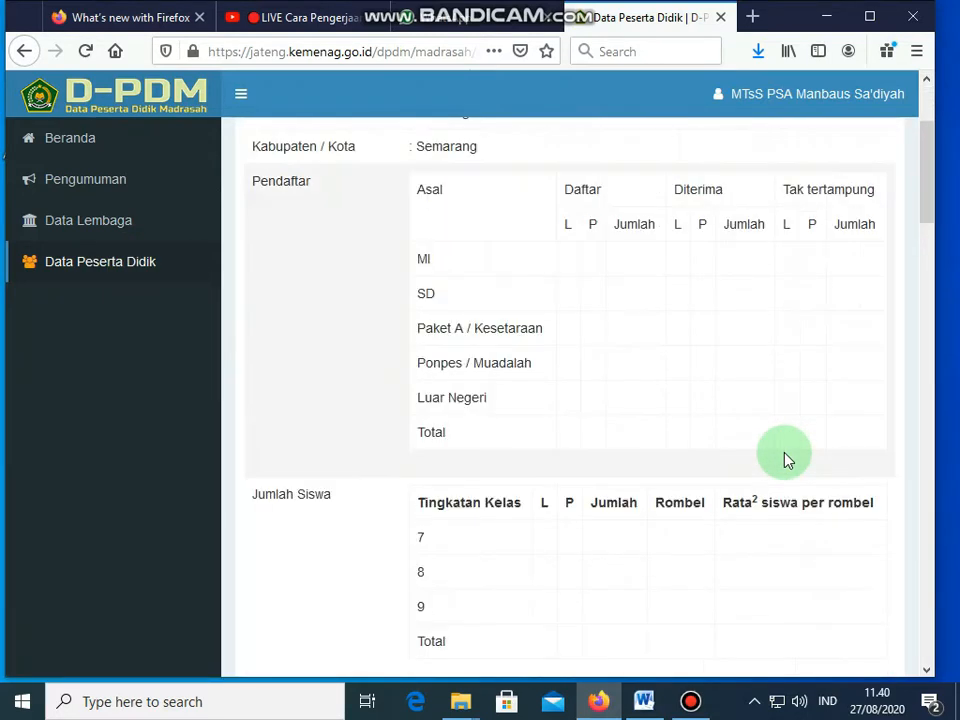
scroll(785, 458, "up", 2)
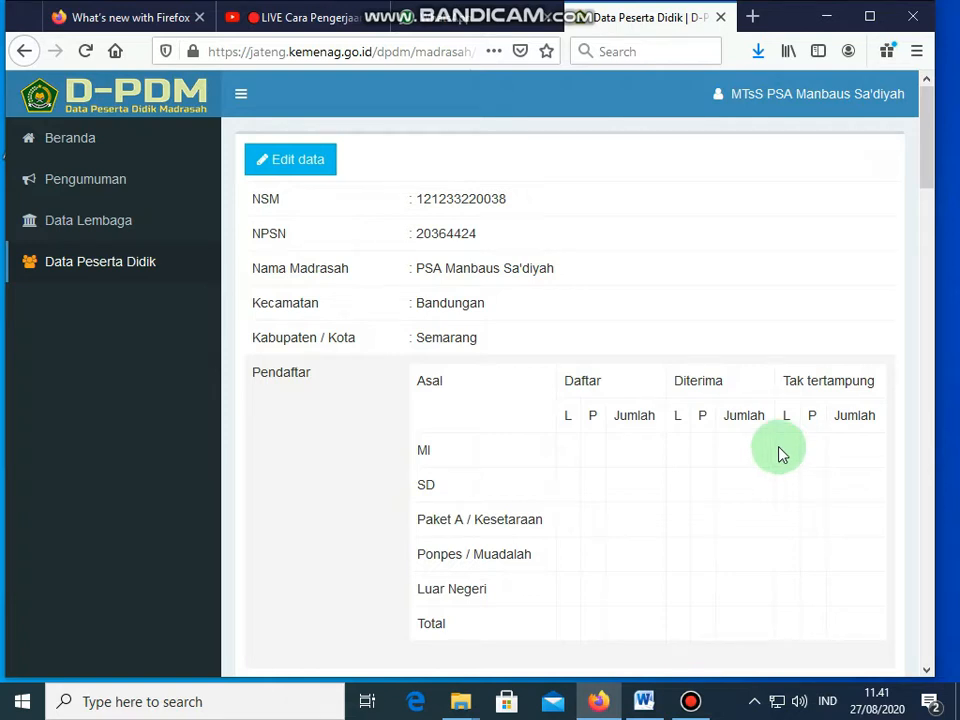
left_click(305, 161)
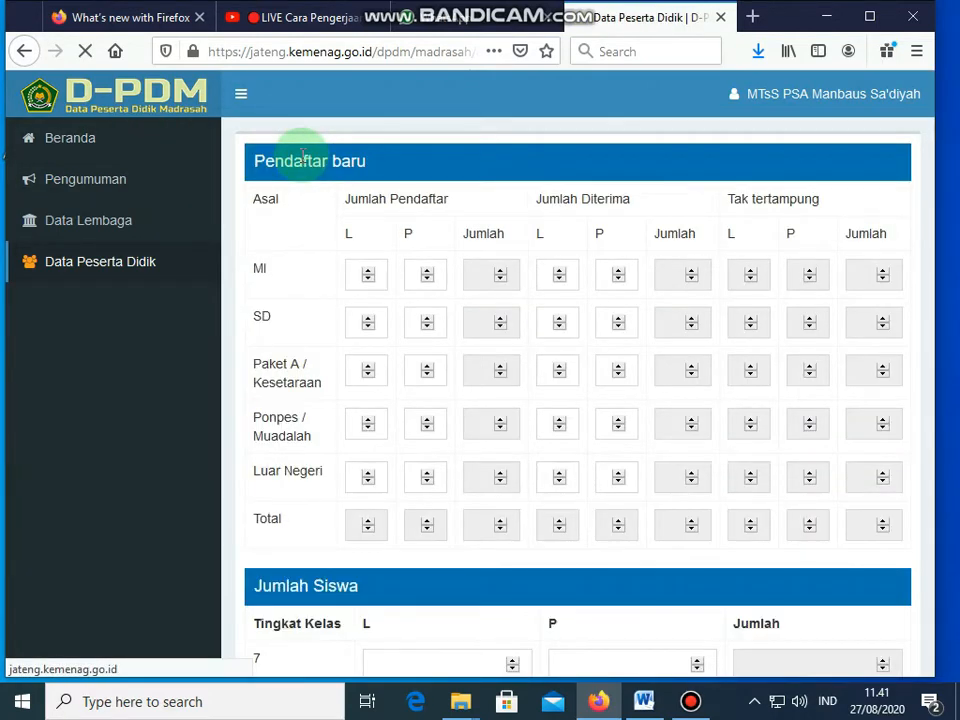
Step: Set the male and female applicant counts from MI to total 6
left_click(365, 282)
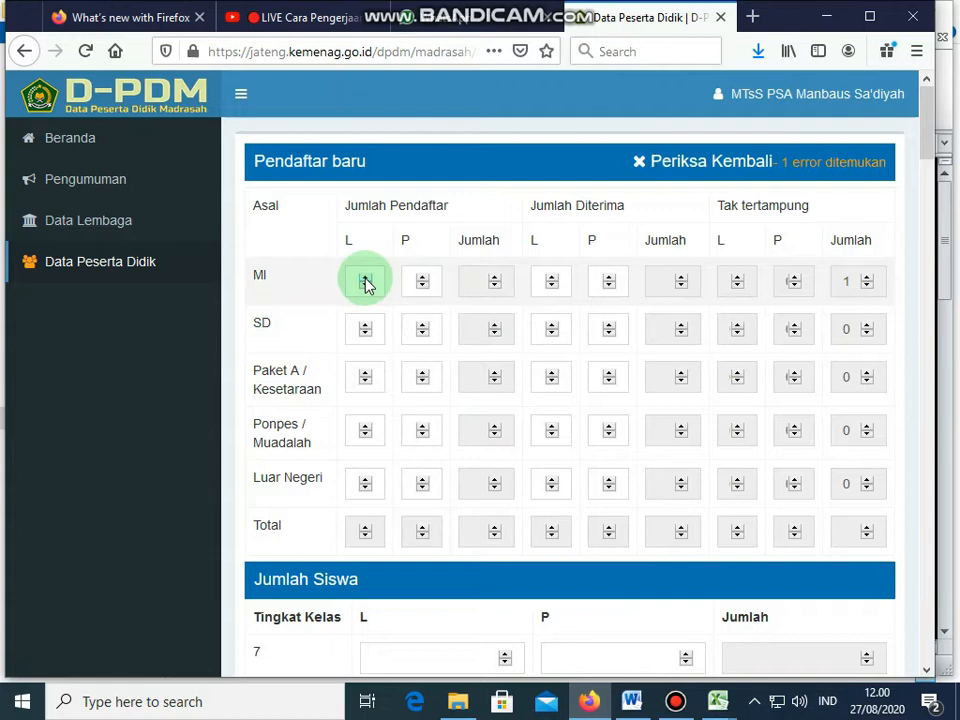
left_click(365, 279)
left_click(365, 288)
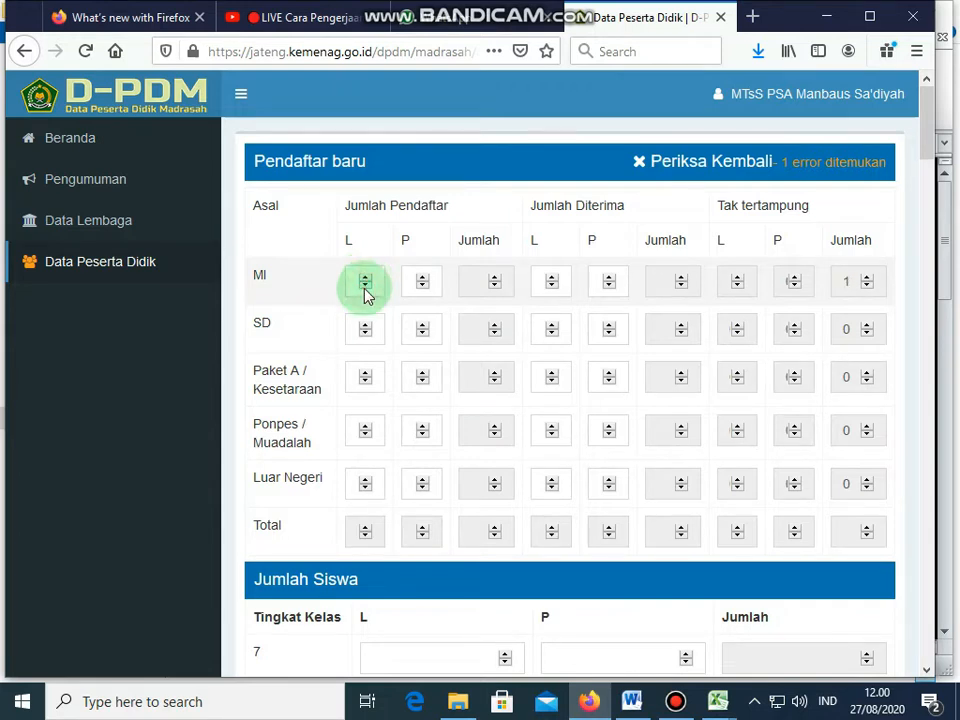
left_click(366, 281)
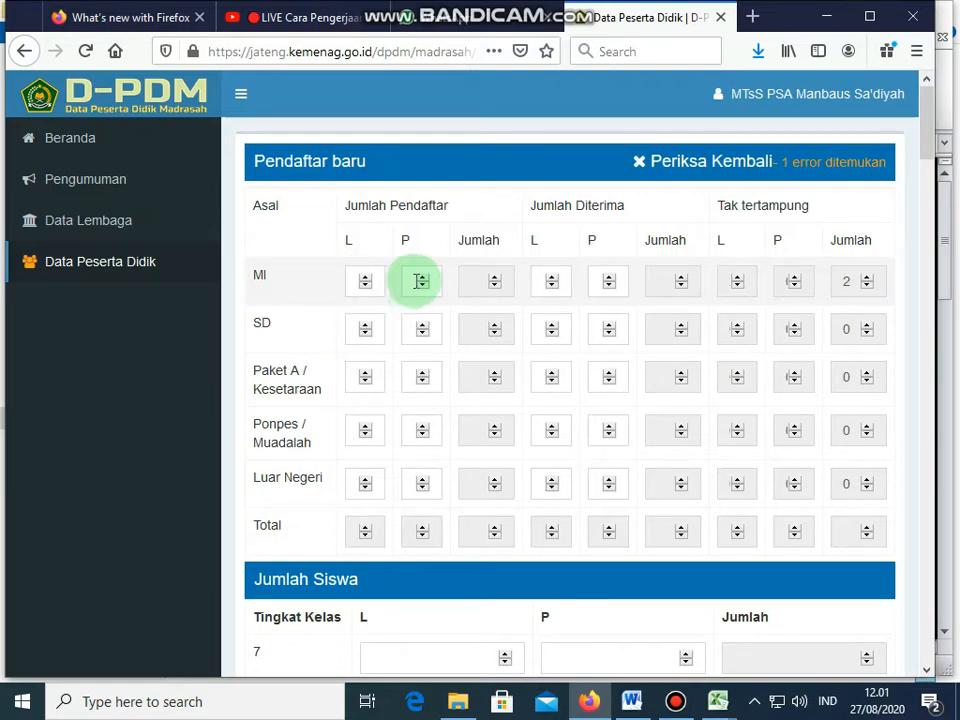
left_click(366, 281)
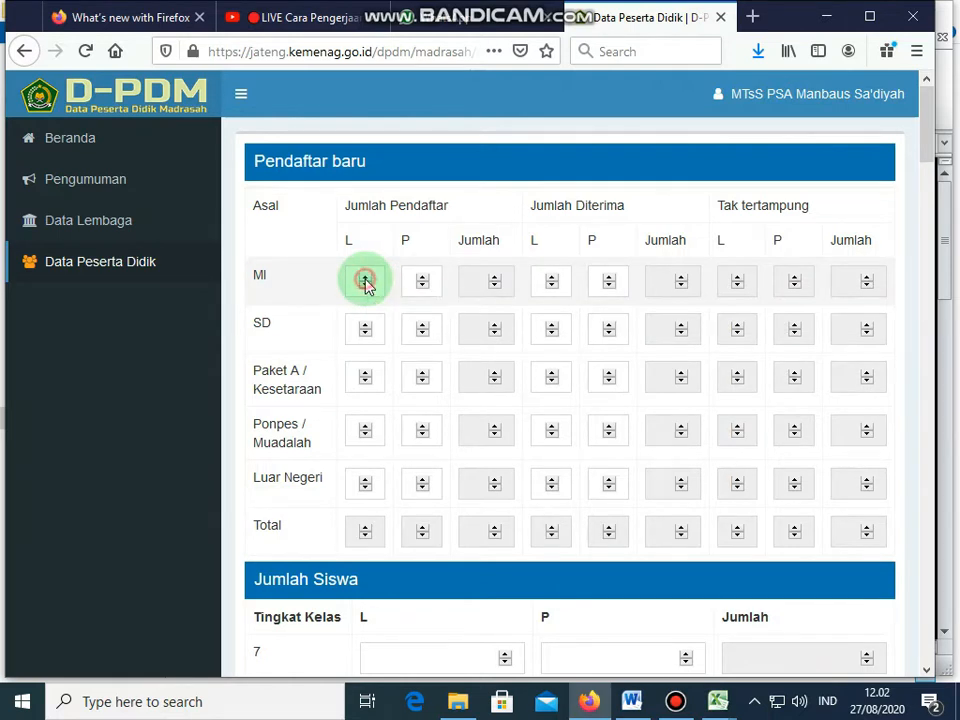
left_click(366, 281)
left_click(366, 281)
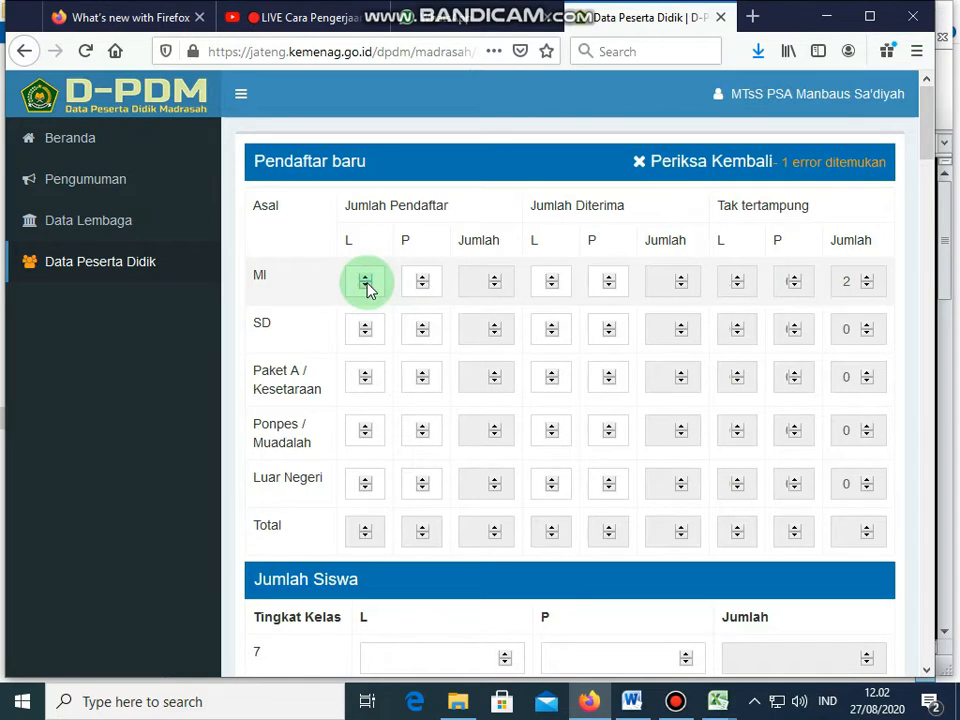
left_click(422, 281)
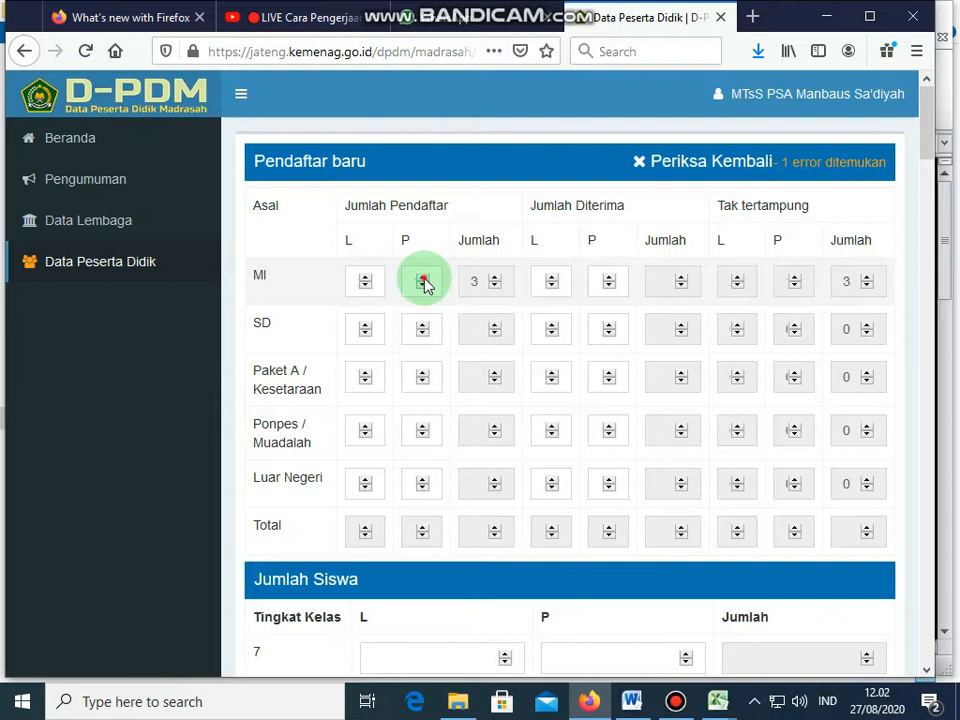
left_click(423, 282)
left_click(422, 281)
left_click(422, 281)
Step: Set the male and female applicant counts from SD to total 12
left_click(365, 326)
left_click(365, 326)
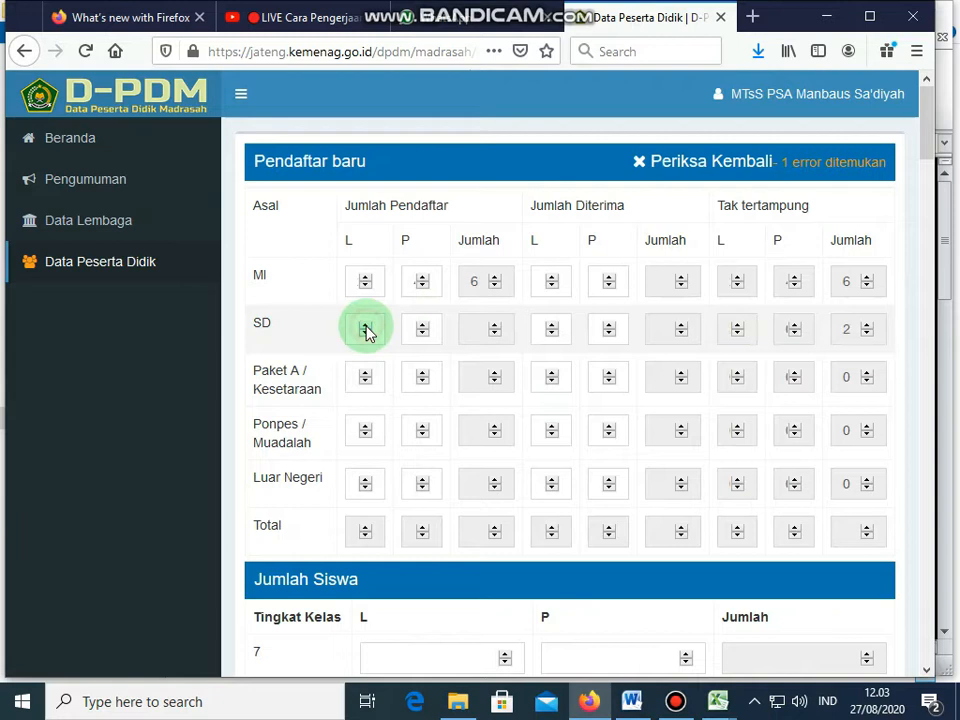
left_click(365, 326)
left_click(365, 326)
left_click(365, 326)
left_click(365, 326)
left_click(365, 326)
left_click(421, 333)
left_click(421, 328)
left_click(421, 328)
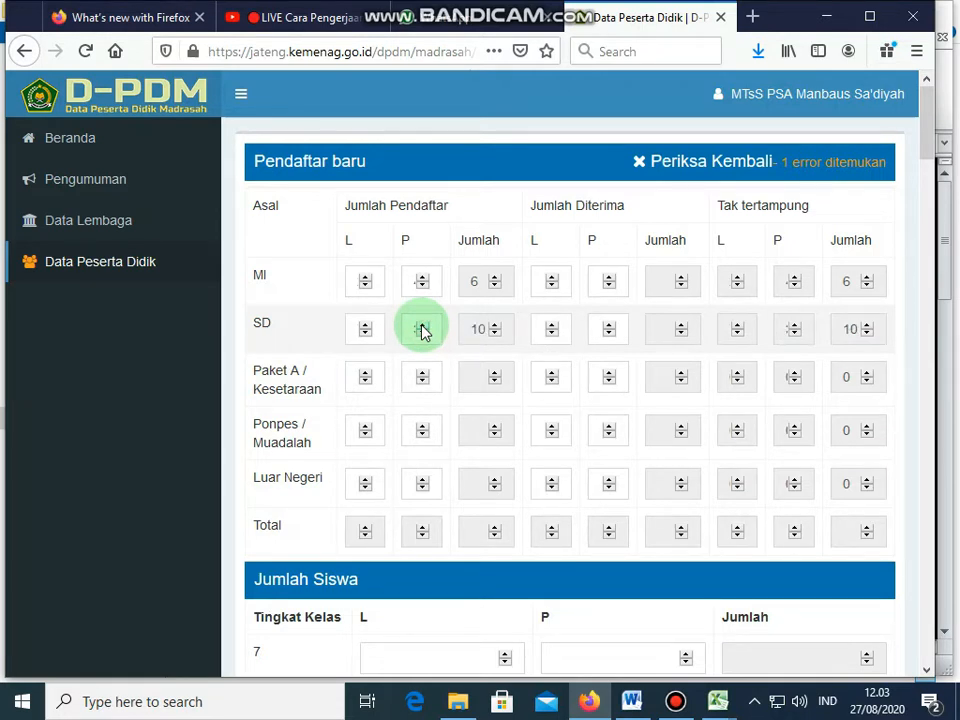
left_click(421, 328)
left_click(421, 328)
Step: Record the accepted male and female students from MI, totalling 6
left_click(556, 285)
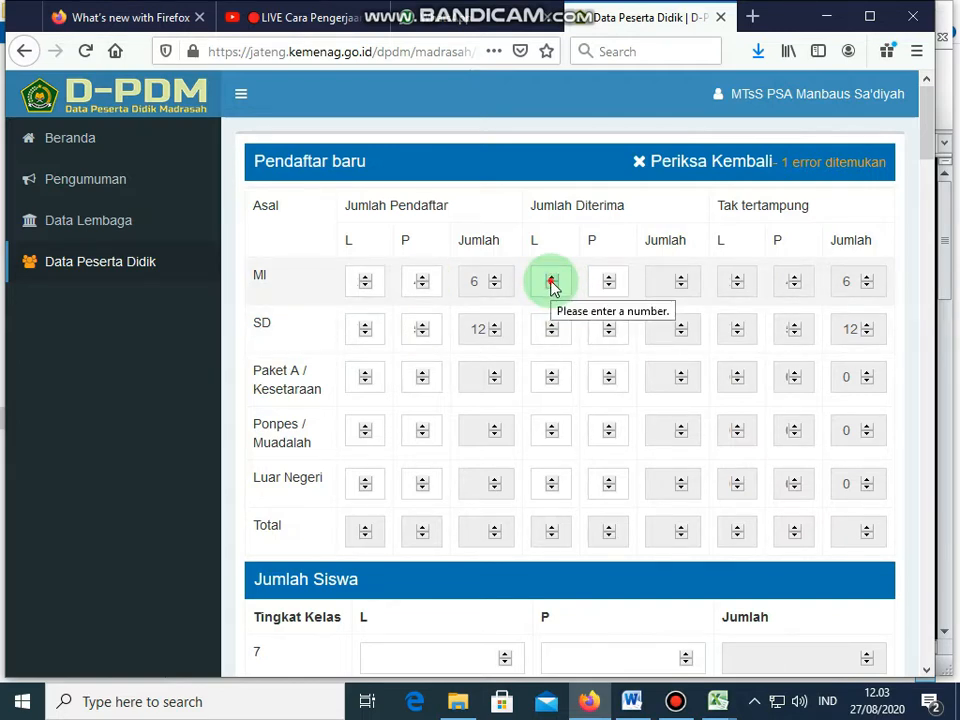
left_click(551, 280)
left_click(551, 280)
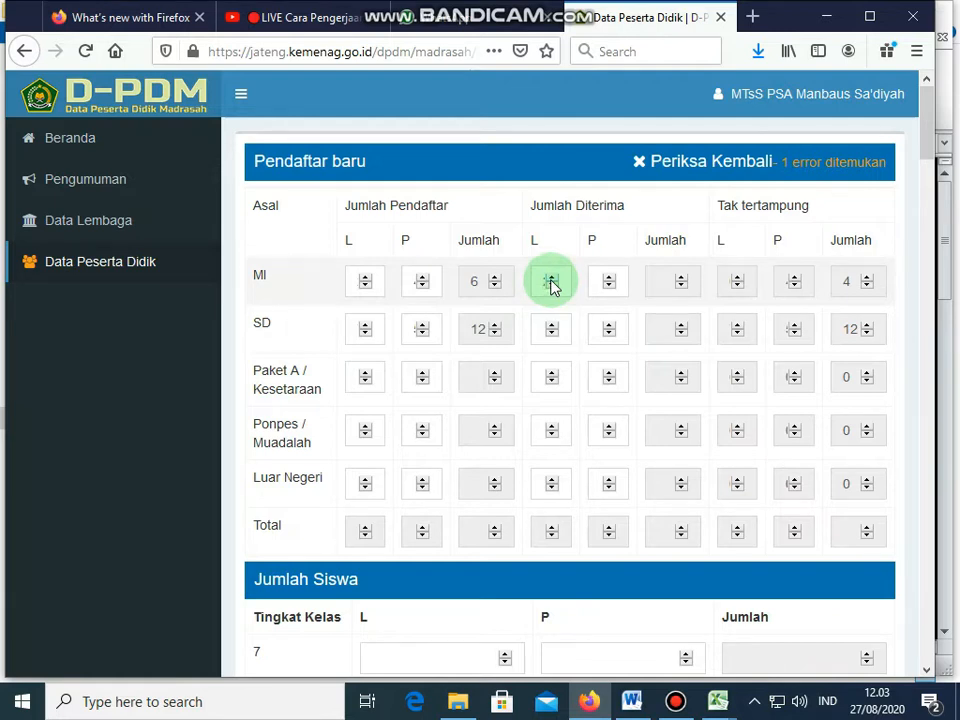
left_click(609, 285)
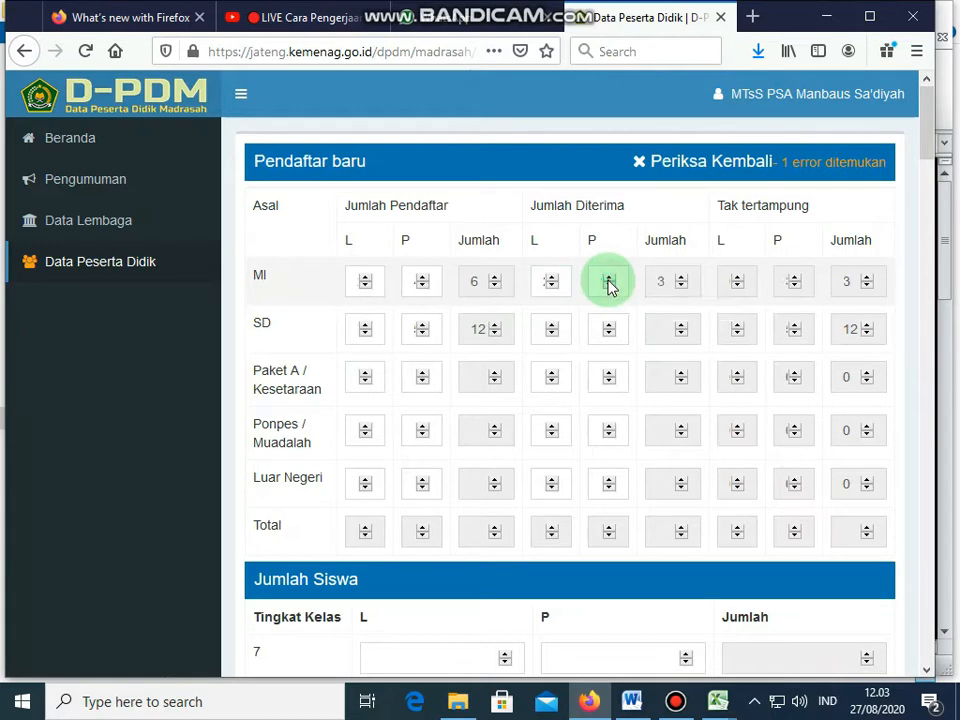
left_click(609, 283)
left_click(609, 283)
left_click(609, 283)
left_click(609, 283)
Step: Record the accepted male and female students from SD, totalling 12, leaving none unplaced
left_click(552, 330)
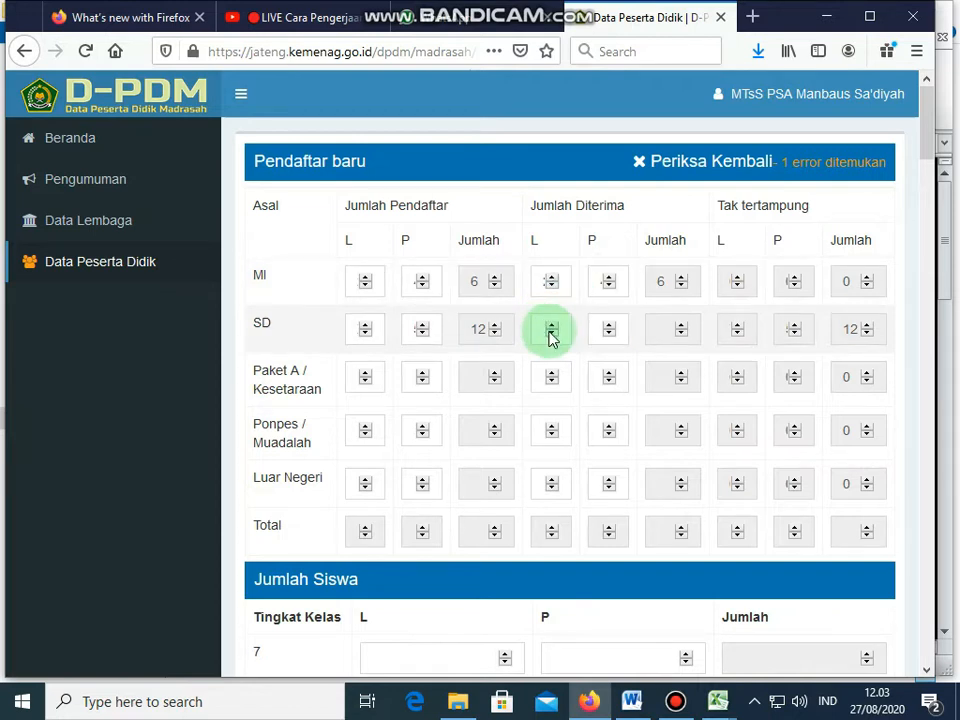
left_click(551, 327)
left_click(551, 326)
left_click(551, 326)
left_click(551, 326)
left_click(551, 326)
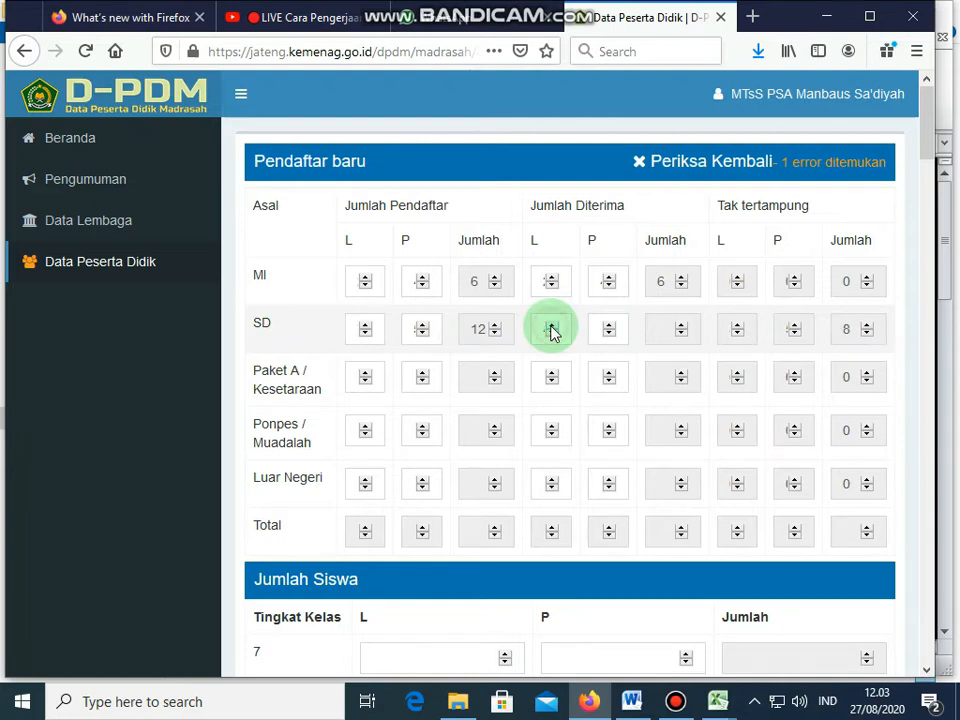
left_click(551, 326)
left_click(551, 326)
left_click(552, 326)
left_click(609, 326)
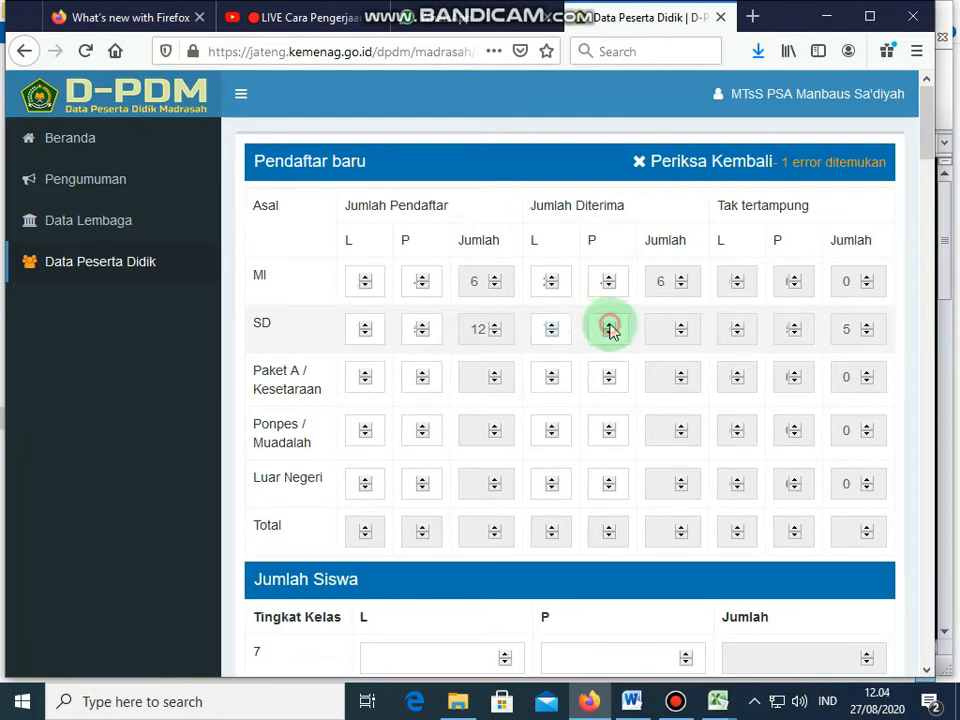
left_click(609, 326)
left_click(609, 325)
left_click(609, 325)
left_click(609, 325)
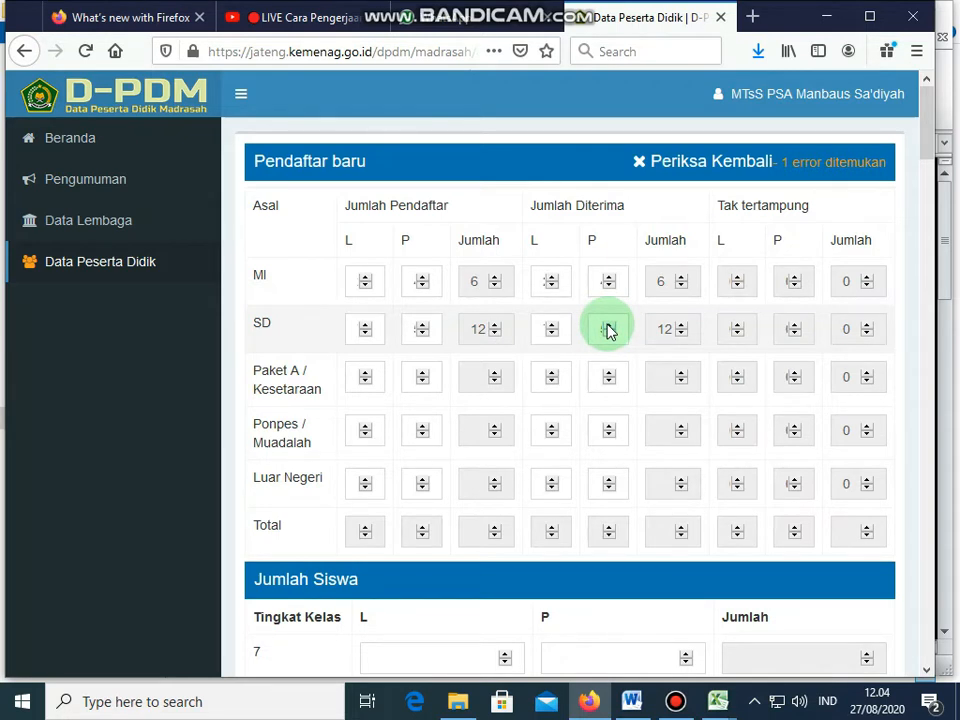
left_click(623, 371)
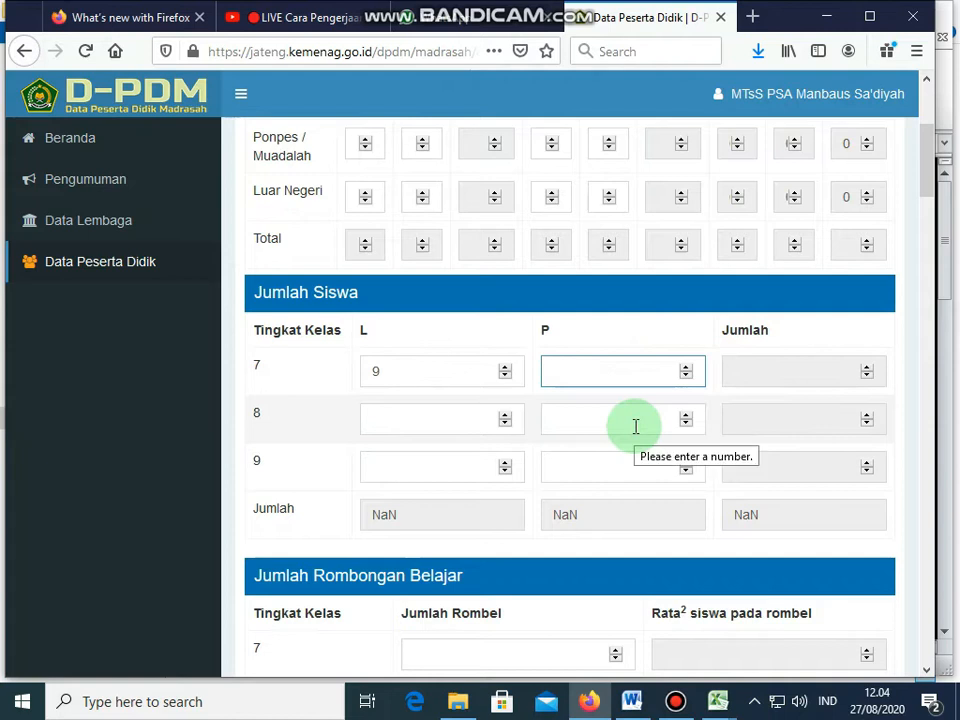
Step: Enter per-grade counts: grade 7 girls 9, grade 8 boys 10 and girls 4, grade 9 boys 12
type("9")
left_click(391, 415)
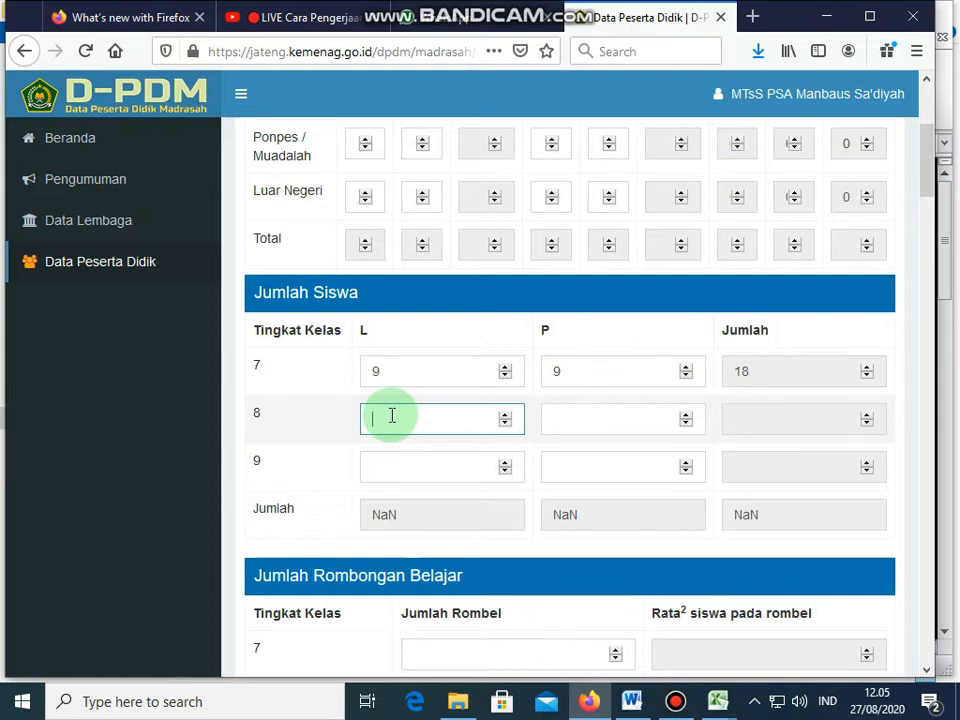
type("10")
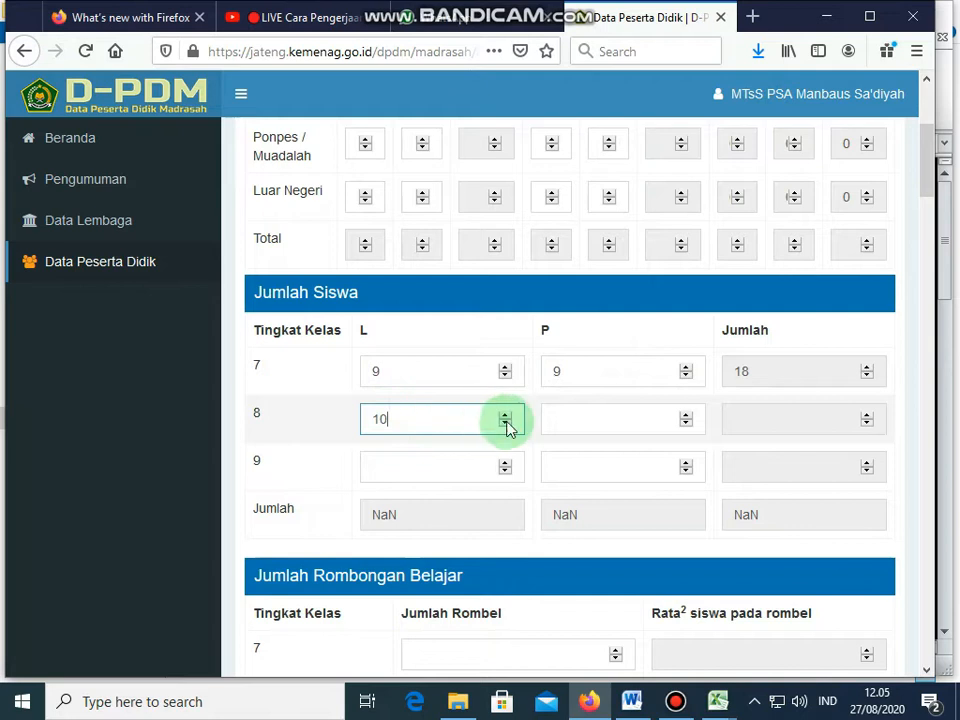
left_click(553, 416)
type("4")
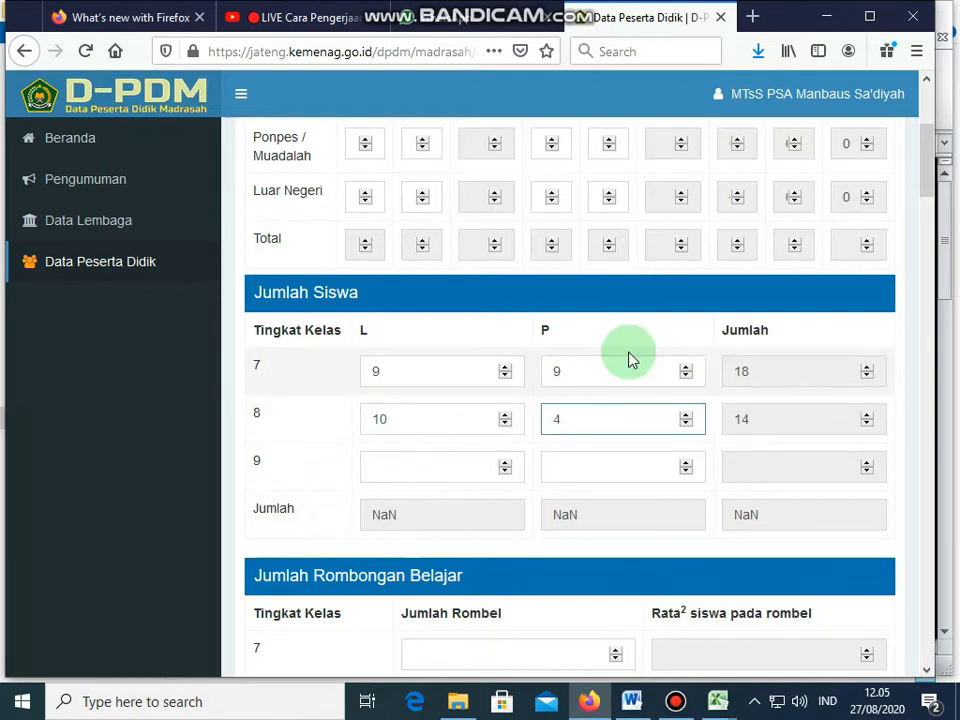
left_click(421, 463)
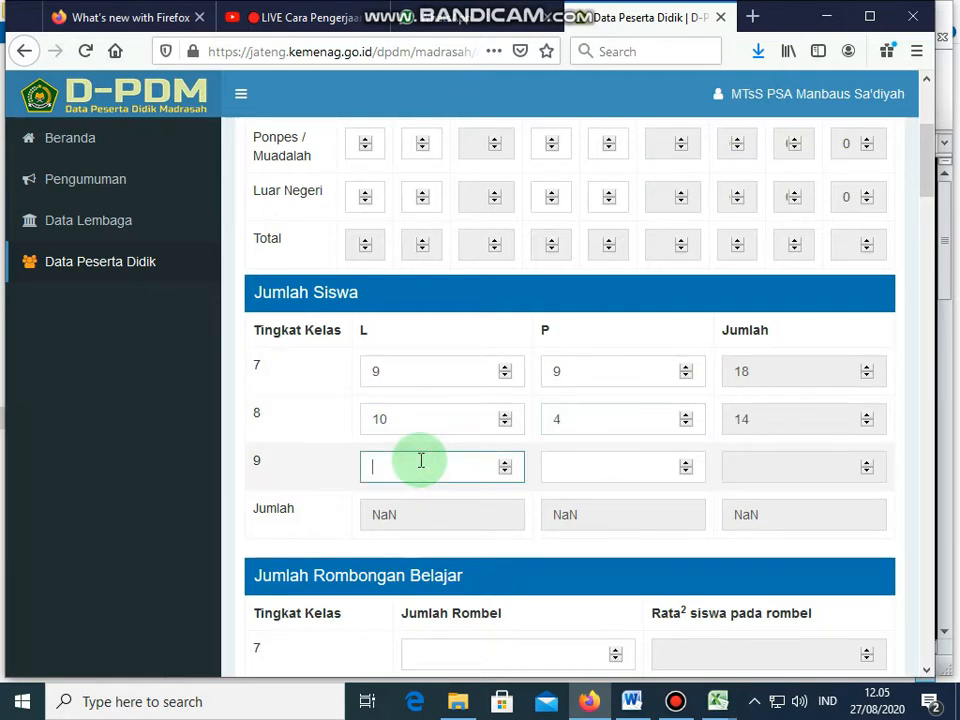
type("12")
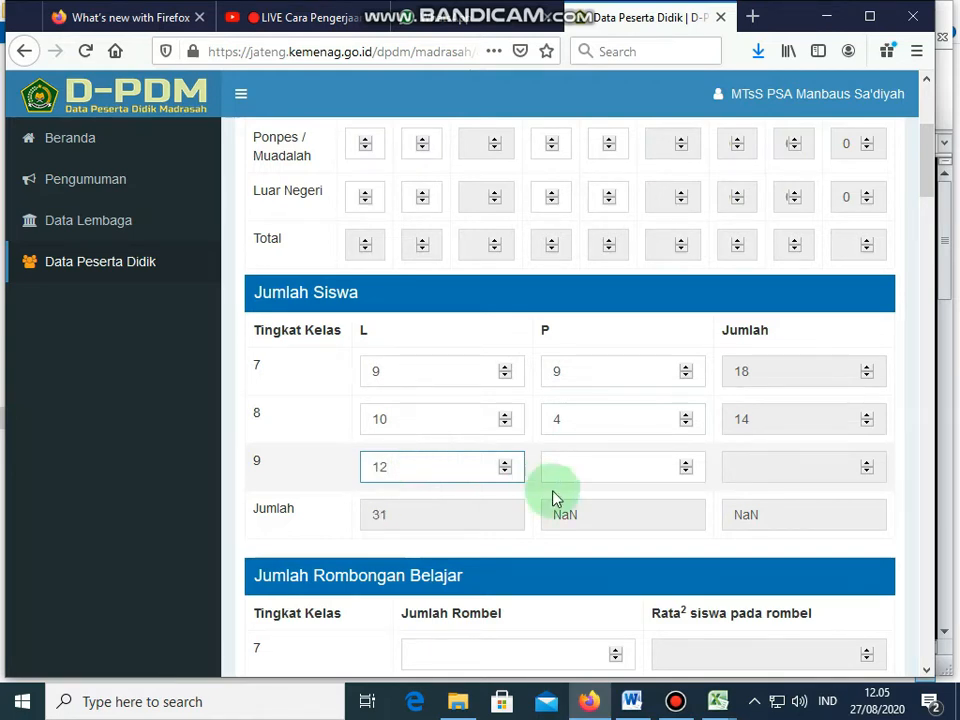
left_click(628, 463)
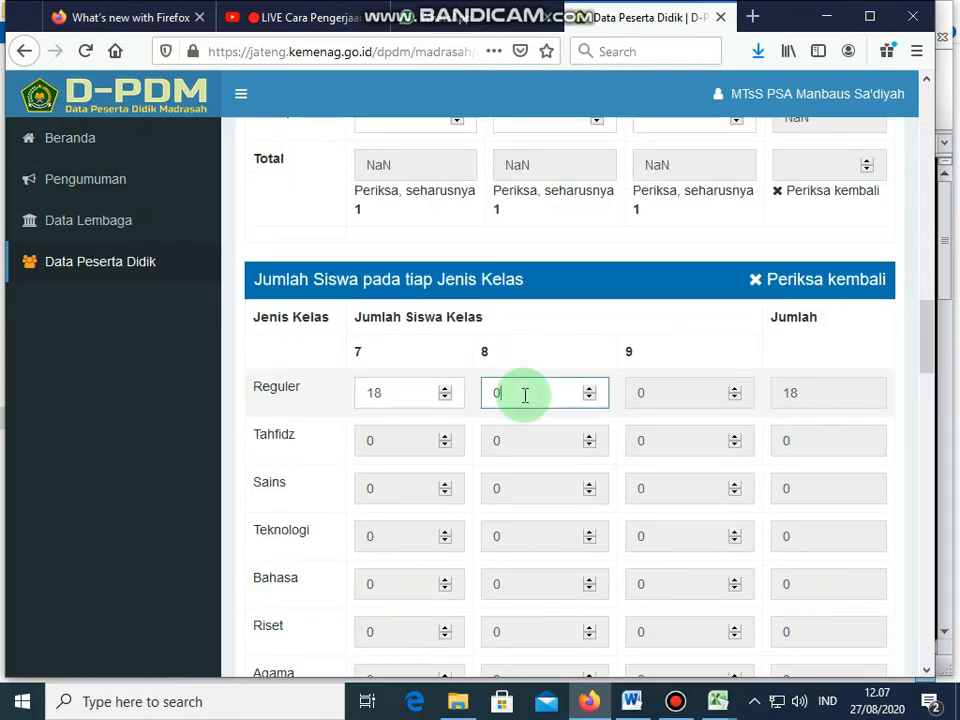
Step: Enter 4 for the grade 9 girls and select the grade 9 Reguler class count
type("4")
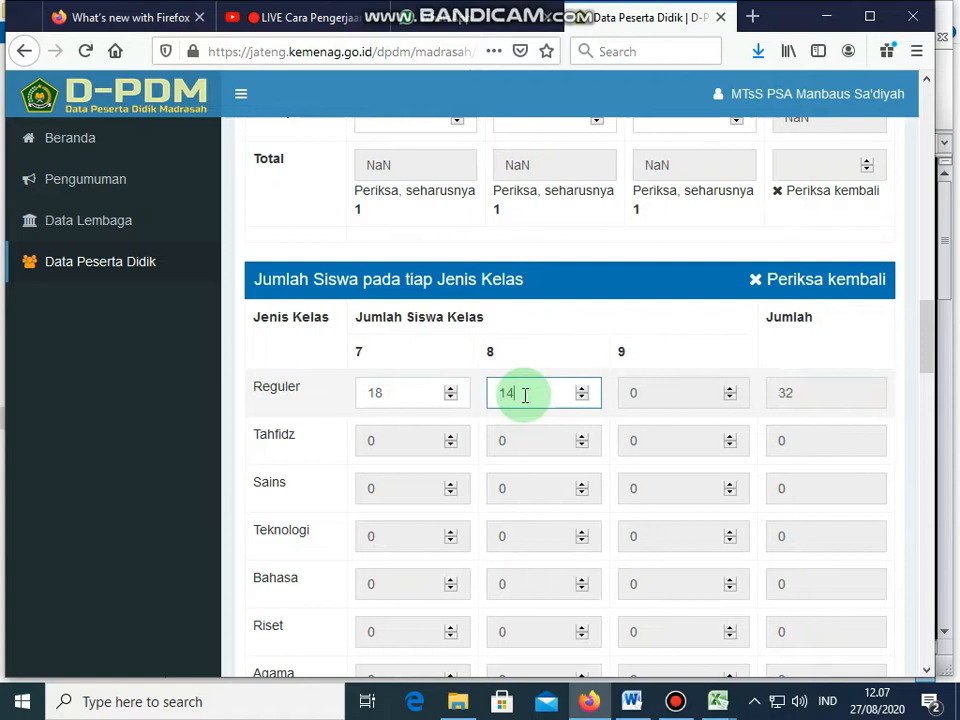
left_click(675, 392)
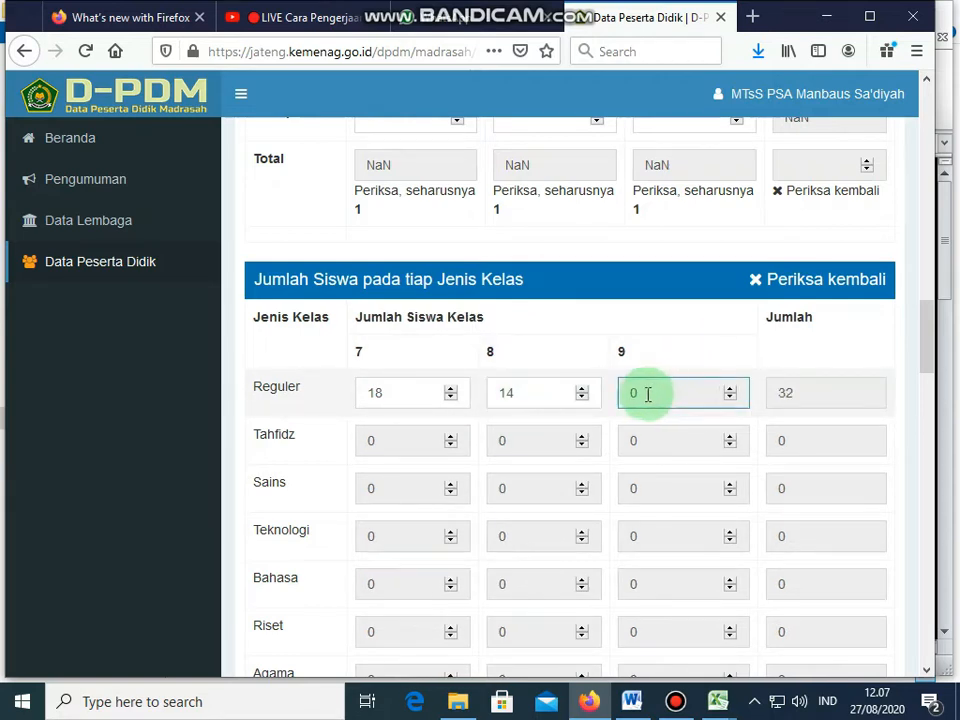
left_click(630, 395)
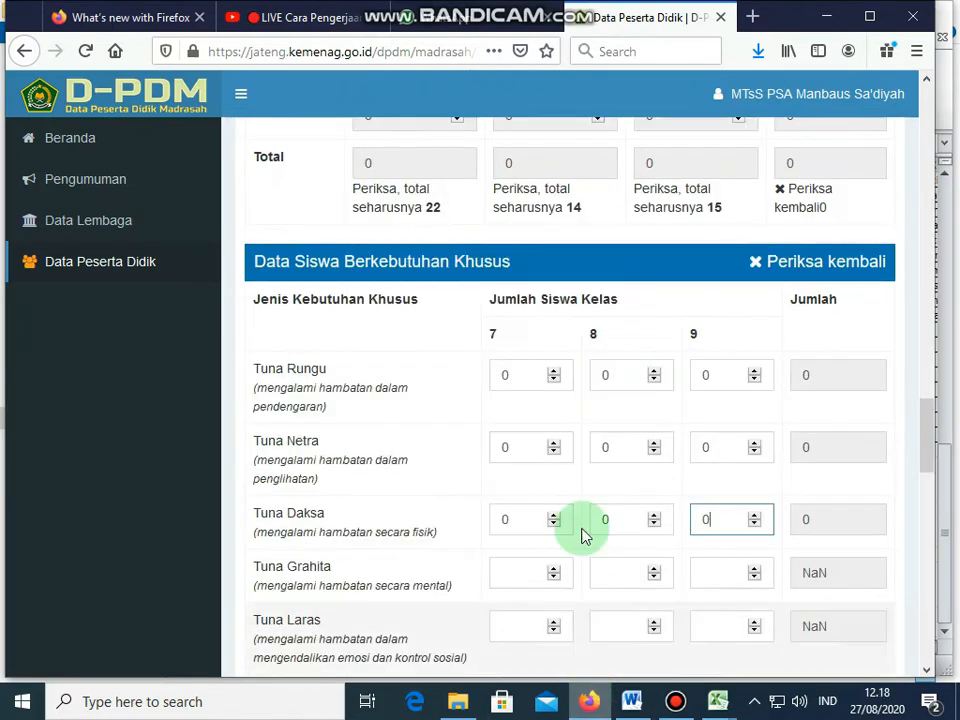
scroll(540, 500, "down", 3)
Step: Enter 0 for grades 7-9 in Tuna Grahita, Tuna Laras and Lamban Belajar
left_click(508, 377)
type("0")
left_click(633, 383)
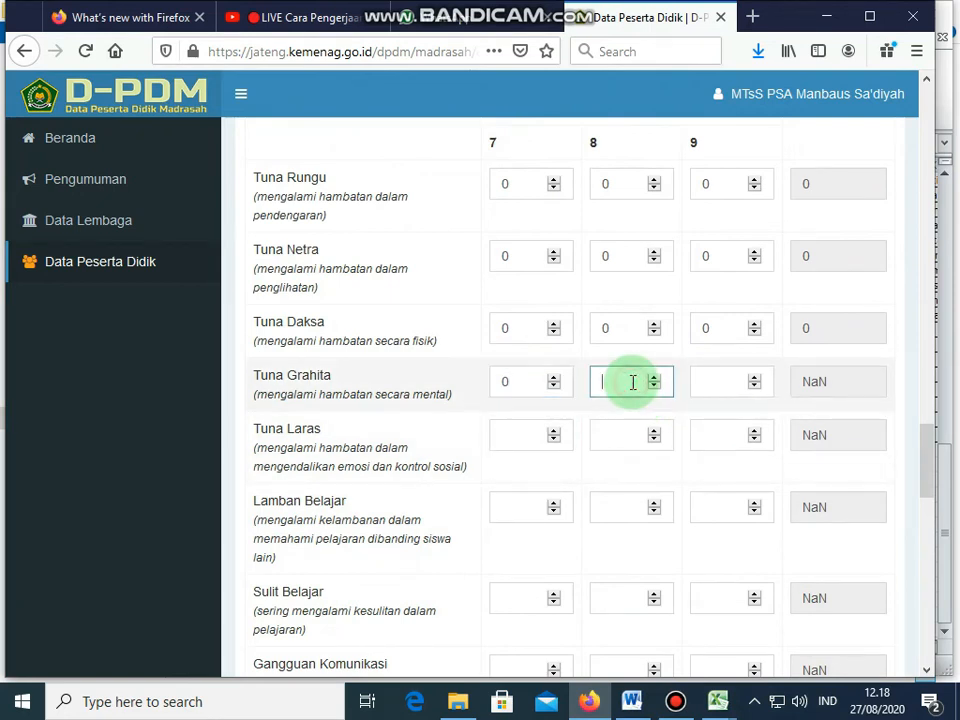
type("0")
left_click(715, 380)
type("0")
left_click(519, 435)
type("0")
left_click(612, 437)
type("0")
left_click(709, 435)
type("0")
left_click(510, 508)
type("0")
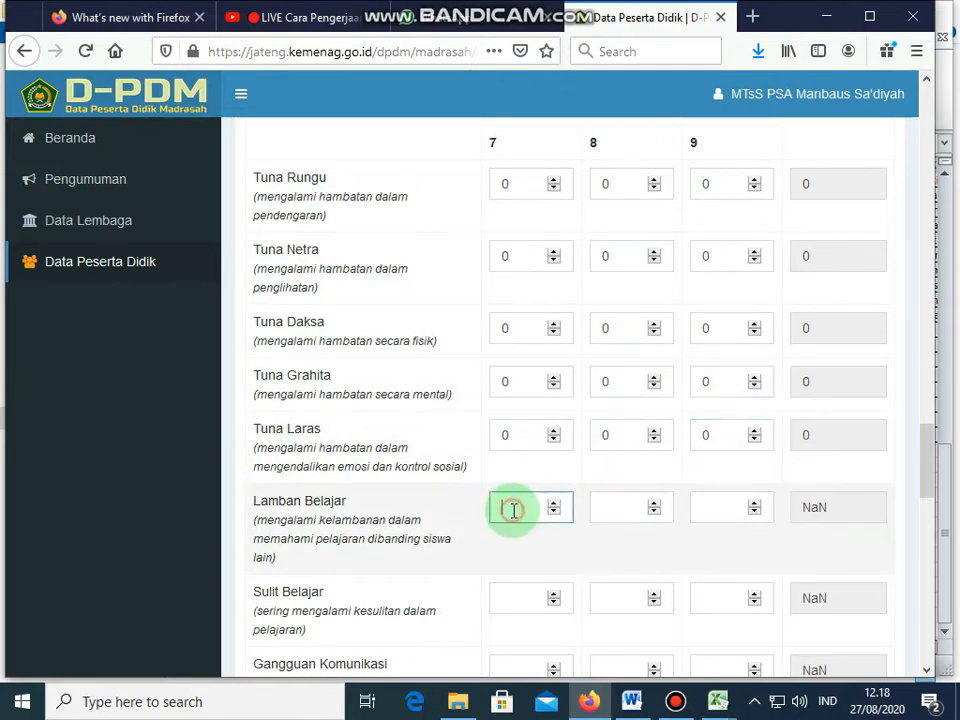
left_click(625, 504)
type("0")
left_click(737, 507)
type("0")
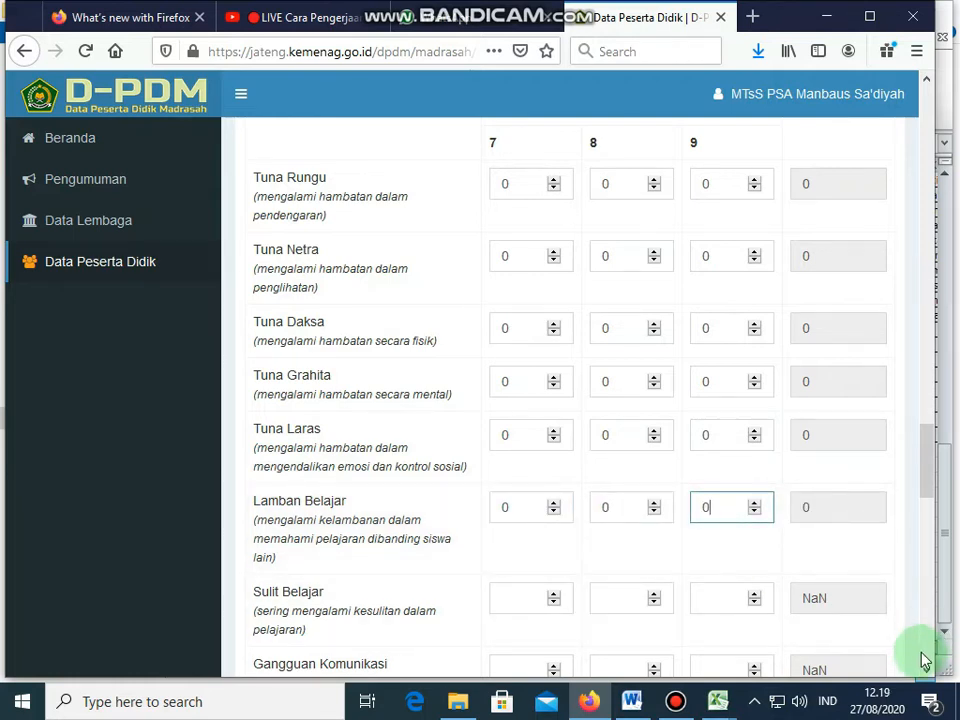
Step: Enter 0 for grades 7-9 in Sulit Belajar, Gangguan Komunikasi and Bakat Luar Biasa
scroll(928, 668, "down", 5)
left_click(533, 342)
type("0")
left_click(617, 339)
type("0")
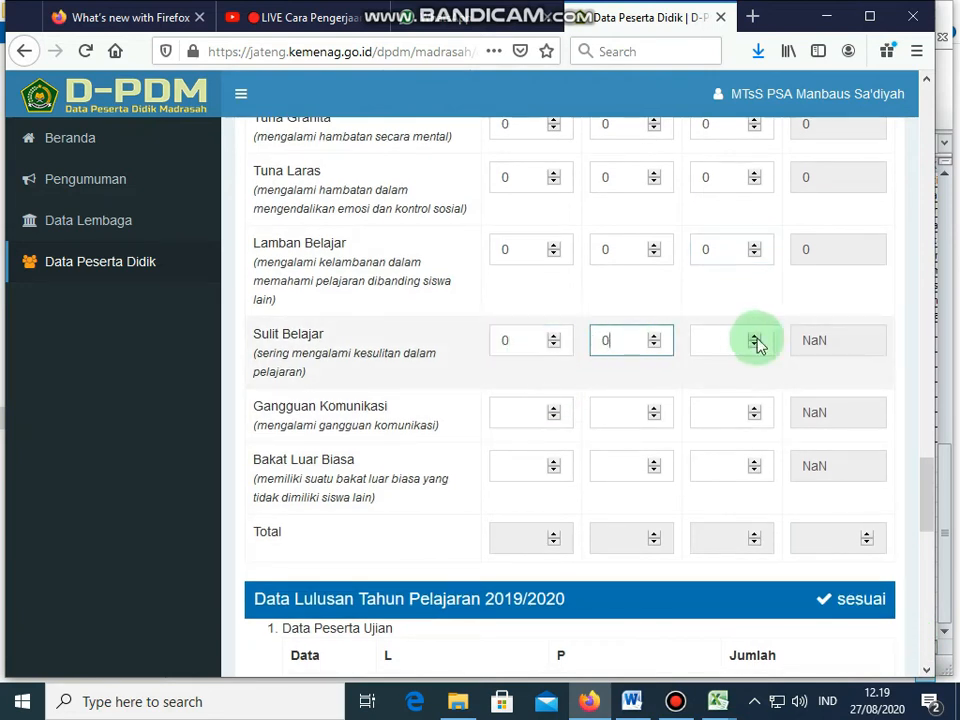
left_click(723, 337)
type("0")
left_click(532, 412)
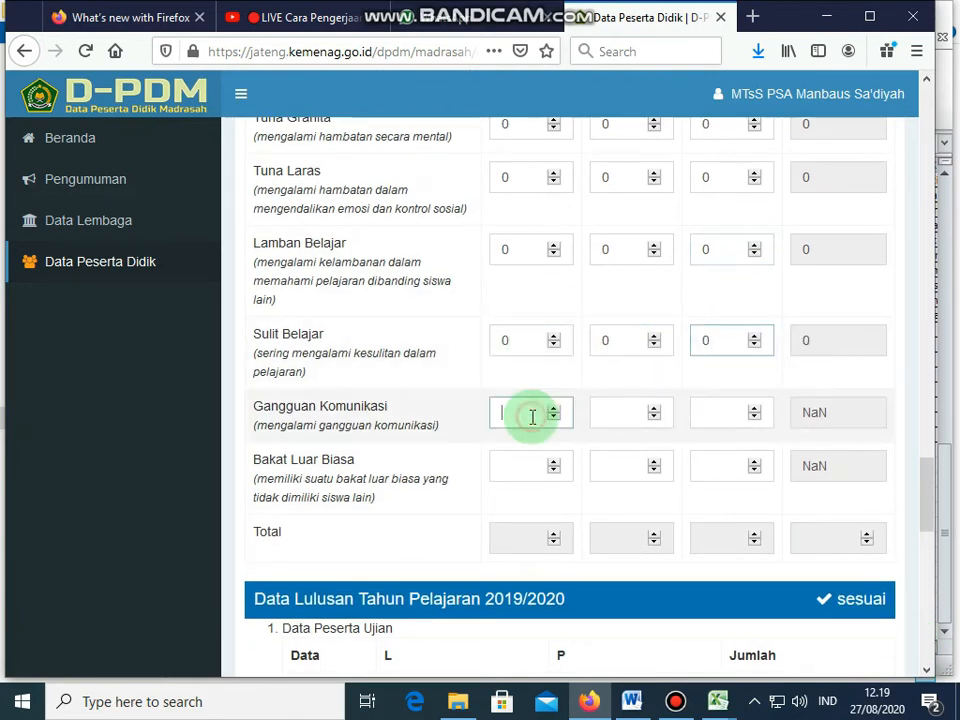
type("0")
left_click(606, 411)
type("0")
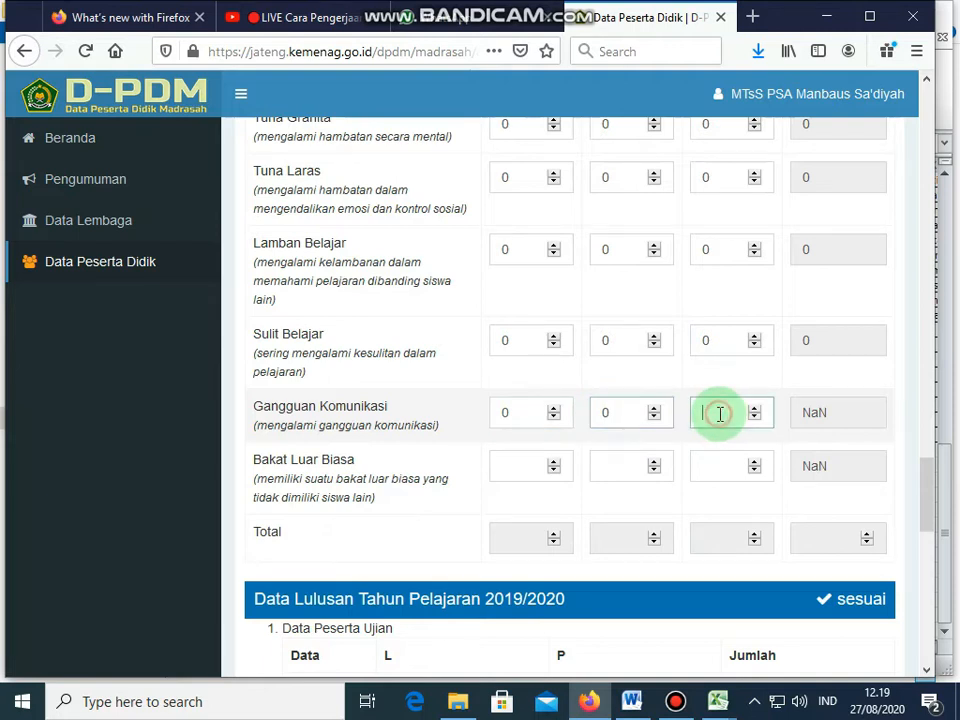
left_click(716, 412)
type("0")
left_click(521, 462)
type("0")
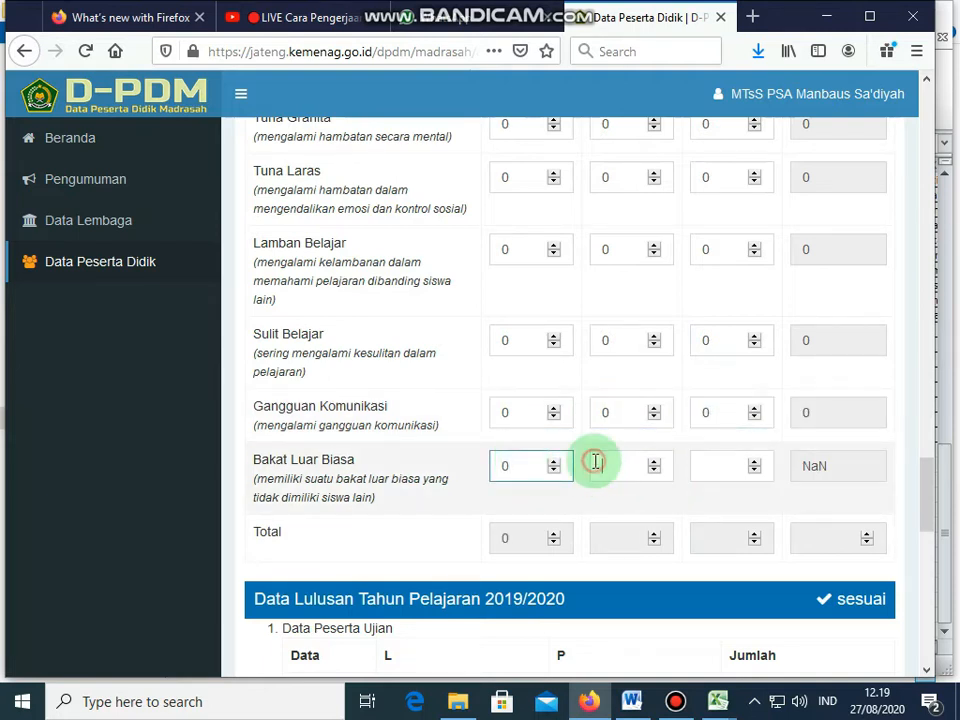
left_click(600, 465)
type("0")
left_click(716, 465)
type("0")
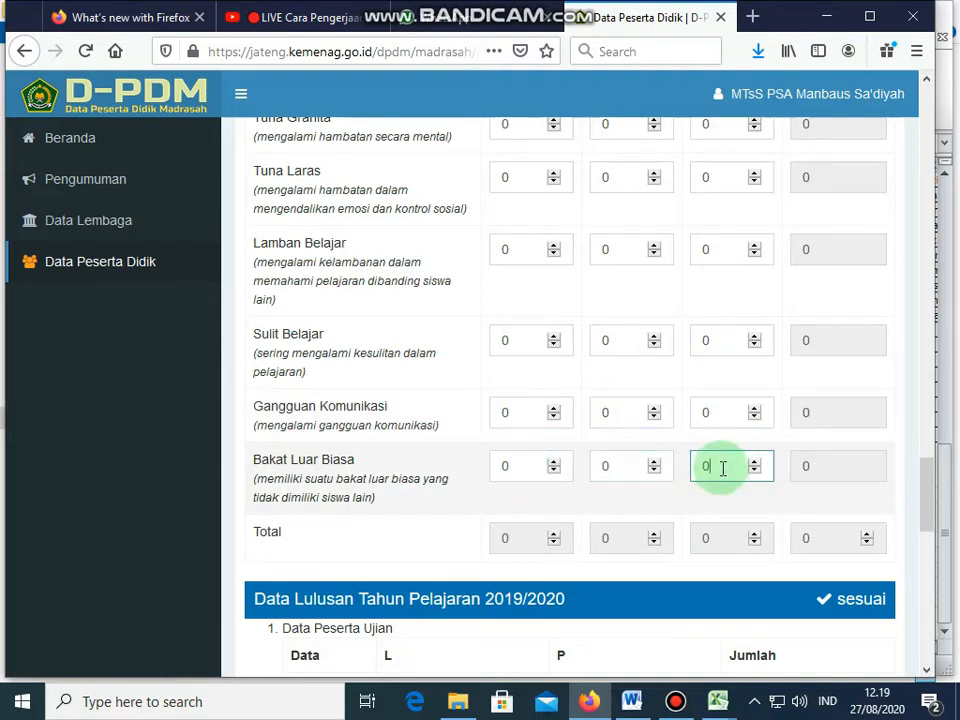
key("Tab")
Step: Enter 1 Reguler study group for grades 8 and 9
left_click(534, 426)
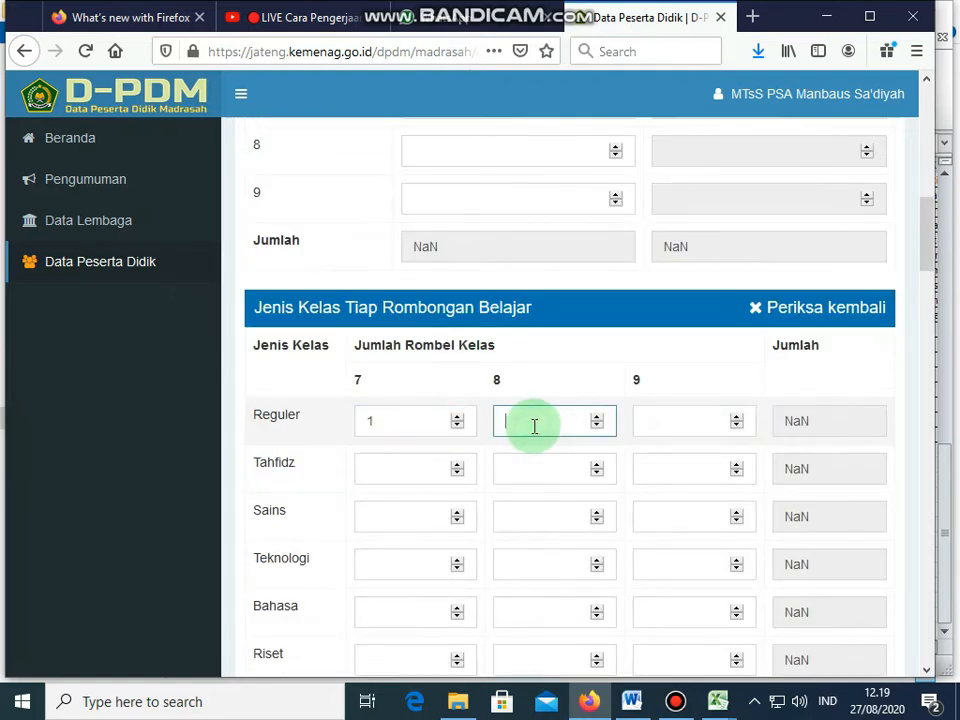
type("1")
left_click(671, 426)
type("1")
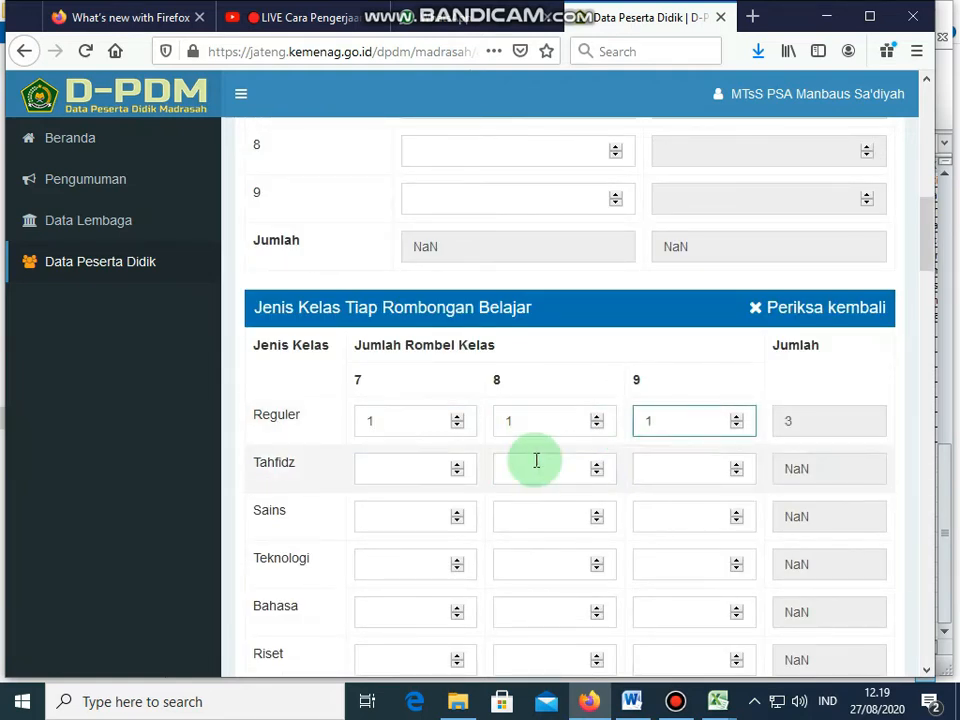
Step: Enter 0 Tahfidz and Sains study groups for grades 7–9
left_click(394, 470)
type("0")
left_click(536, 472)
type("0")
left_click(668, 467)
type("0")
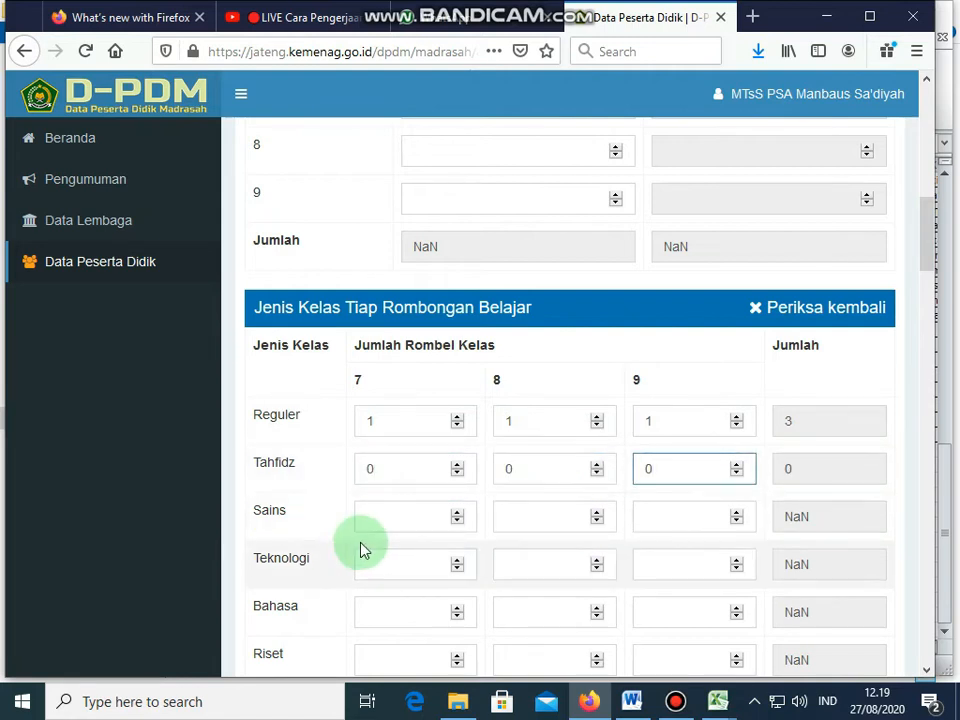
left_click(407, 511)
type("0")
left_click(504, 520)
type("0")
left_click(661, 519)
type("0")
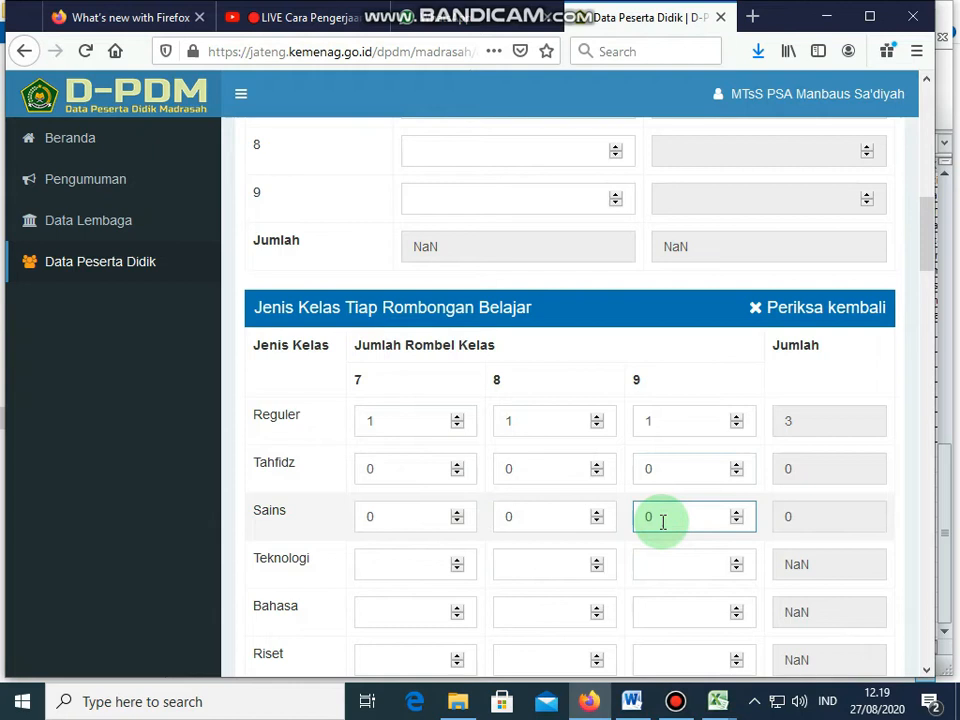
Step: Enter 0 Teknologi and Bahasa study groups for grades 7–9
scroll(925, 670, "down", 3)
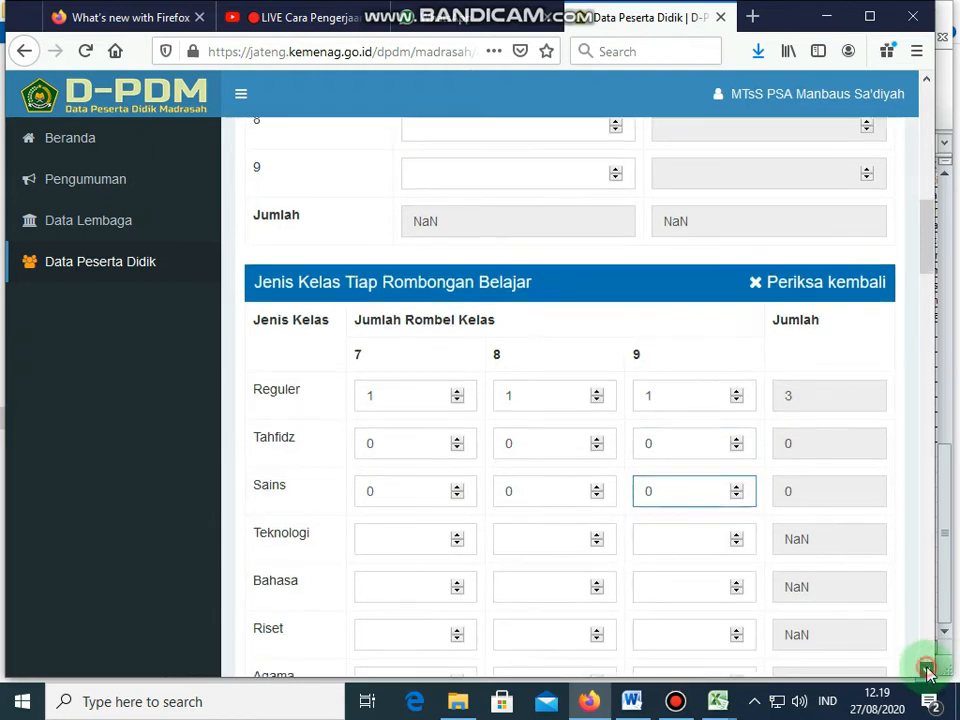
left_click(380, 328)
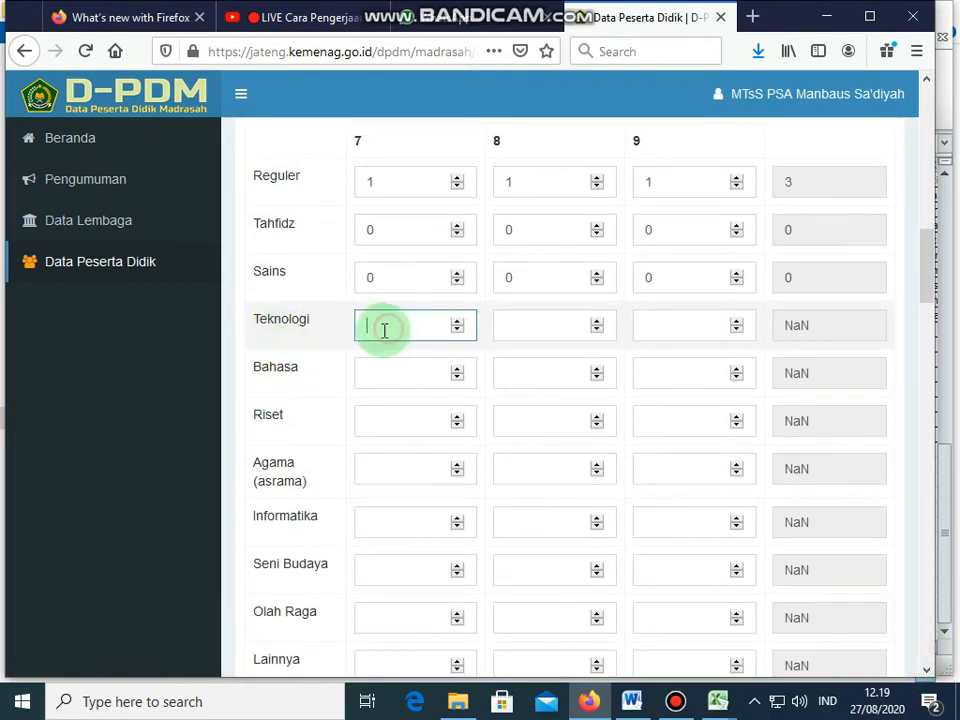
type("0")
left_click(523, 328)
type("0")
left_click(659, 327)
type("0")
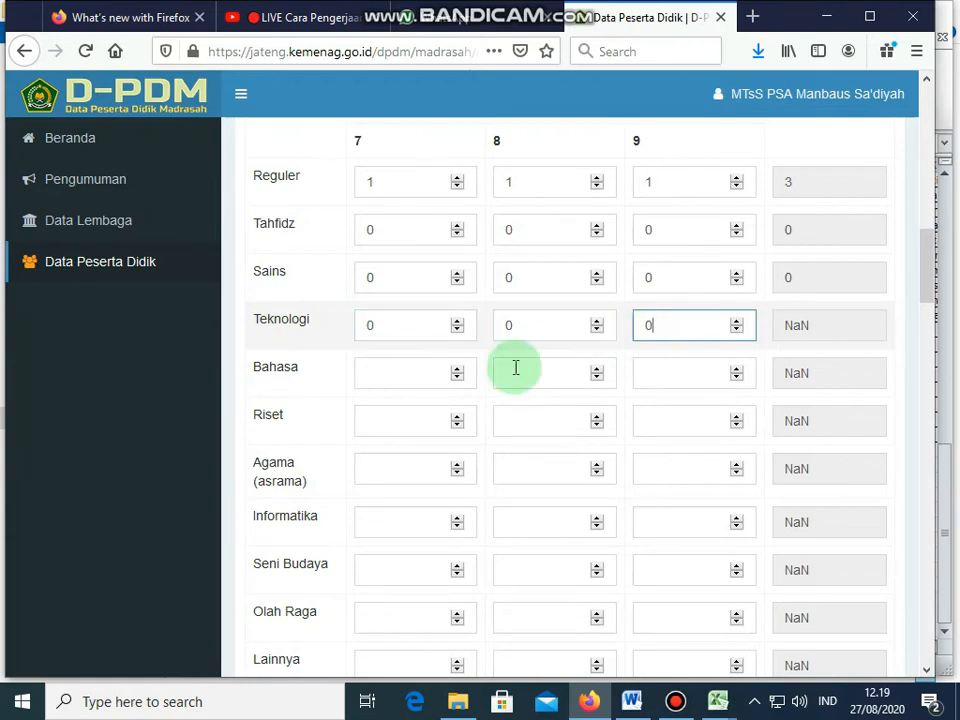
left_click(424, 369)
type("0")
left_click(502, 373)
type("0")
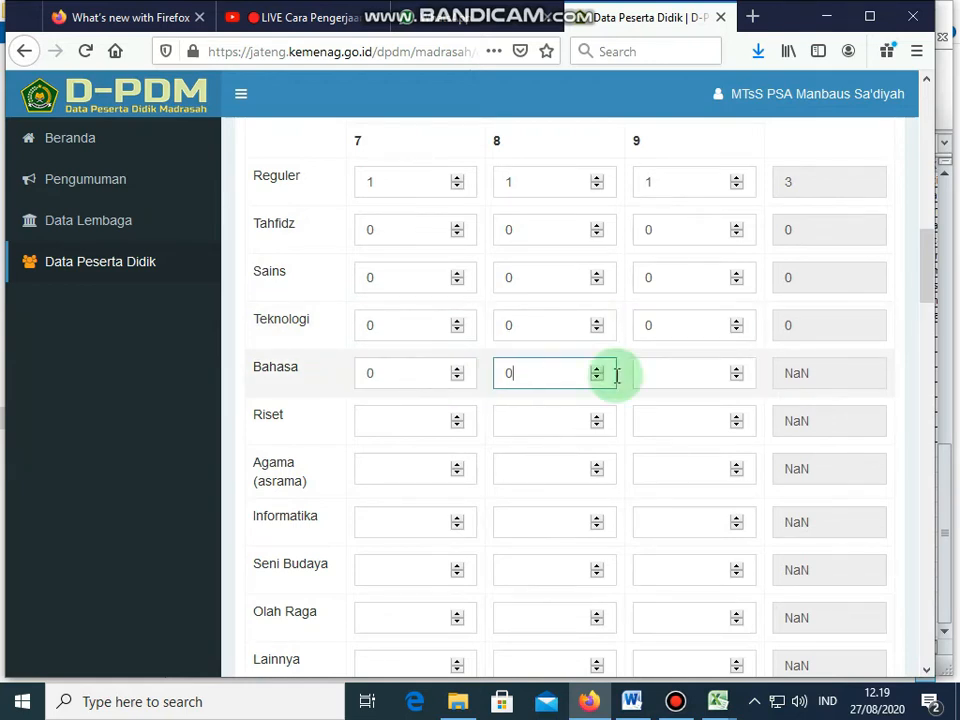
left_click(672, 373)
type("0")
Step: Enter 0 Riset and Agama (asrama) study groups for grades 7–9
left_click(396, 413)
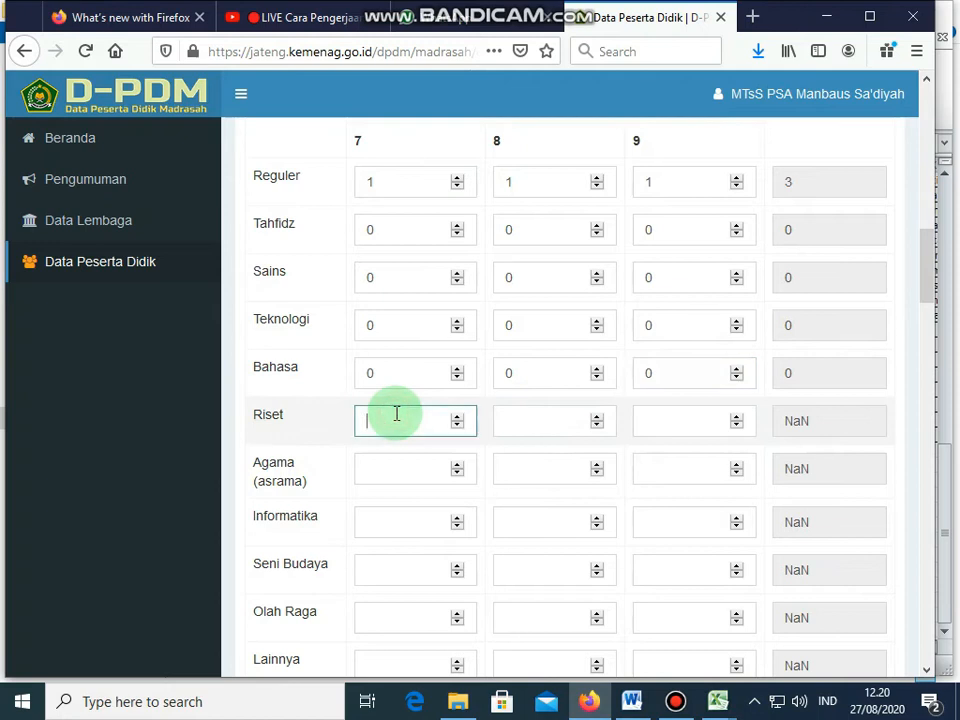
type("0")
left_click(516, 420)
type("0")
left_click(660, 423)
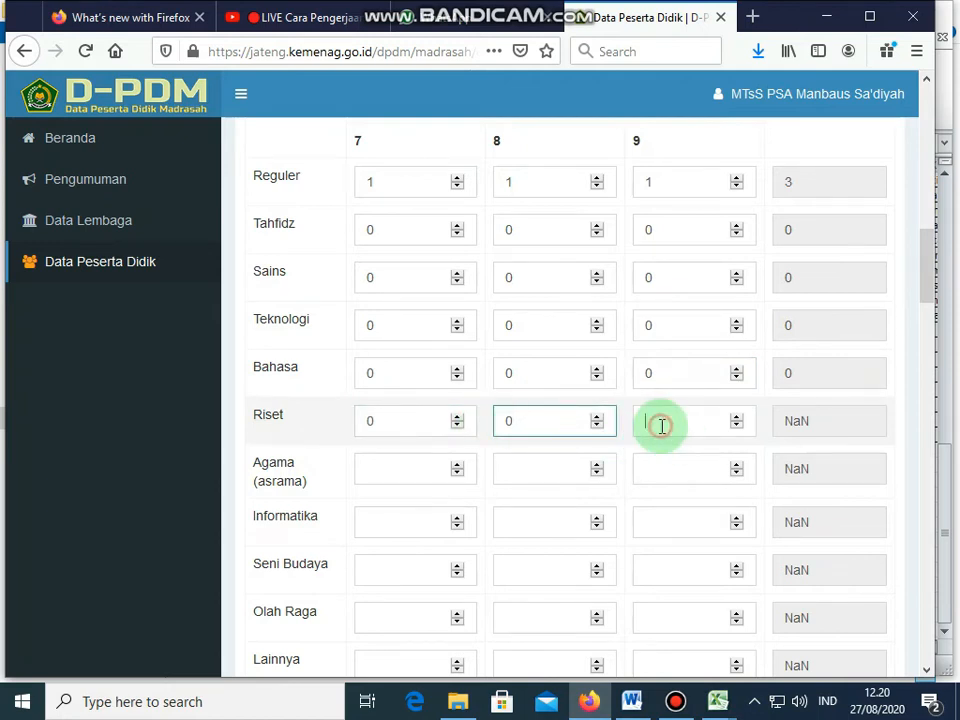
type("0")
left_click(392, 466)
type("0")
left_click(510, 476)
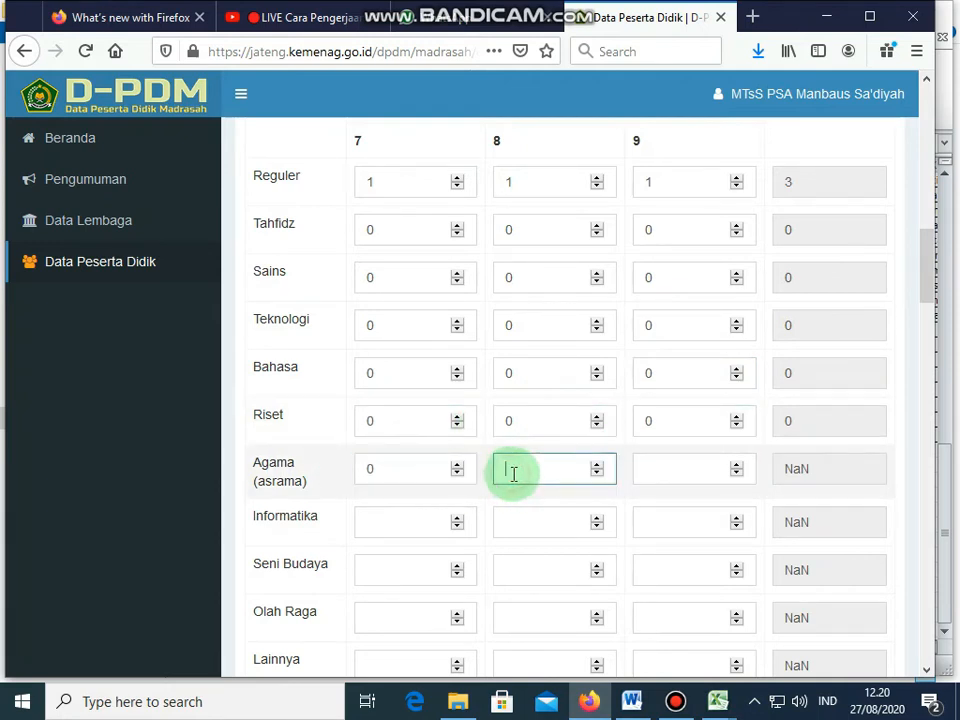
type("0")
left_click(675, 477)
type("0")
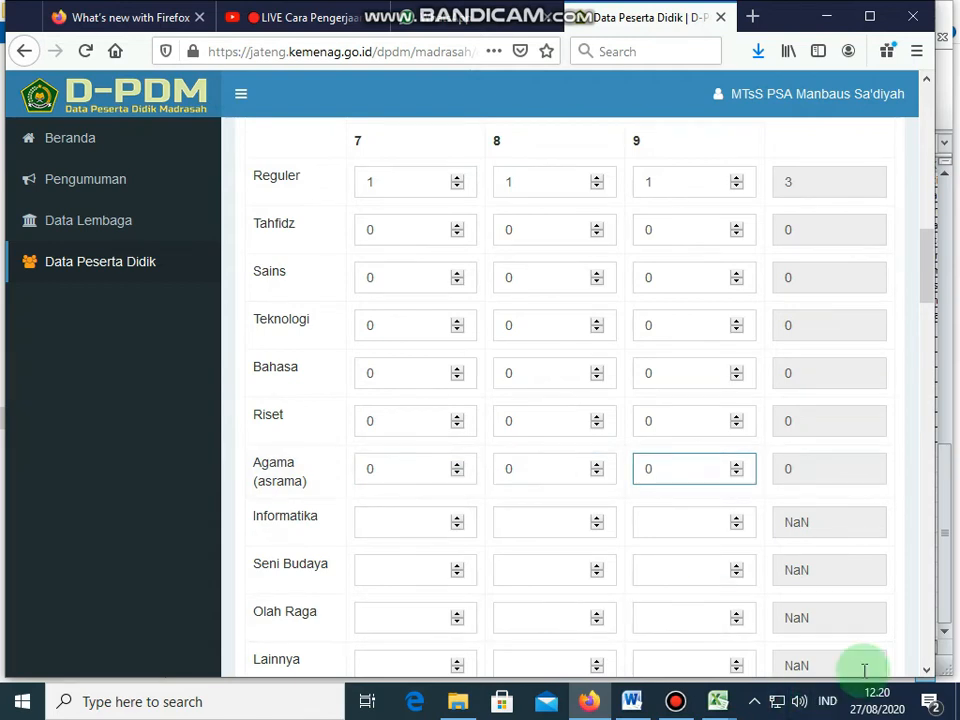
Step: Enter 0 for Informatika grades 7–9 and grade 9 Seni Budaya, Olah Raga, Lainnya
scroll(927, 670, "down", 5)
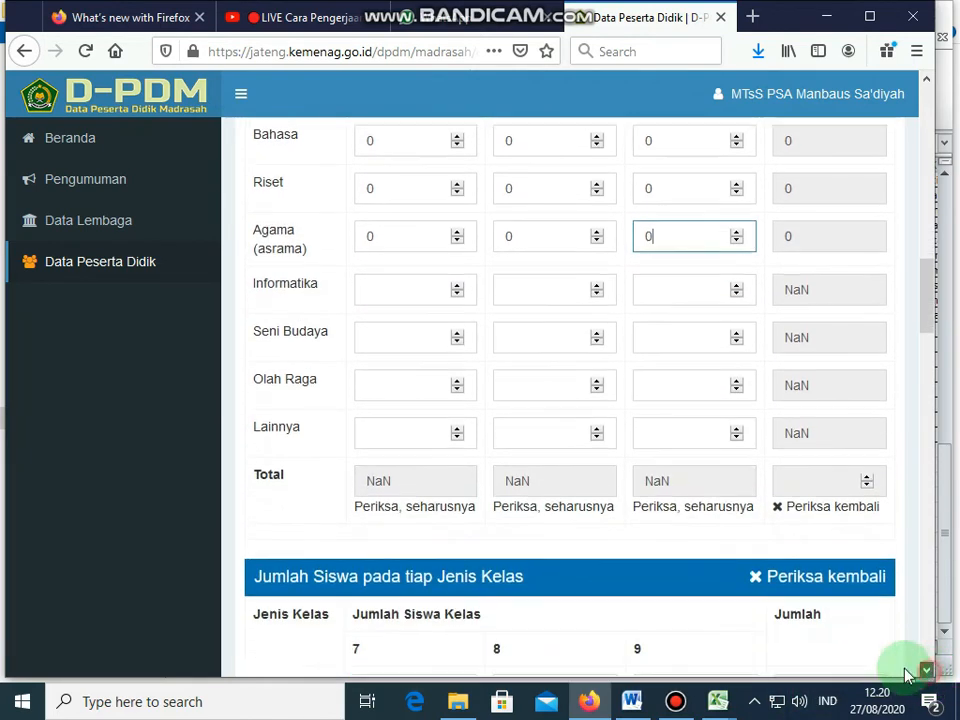
left_click(414, 279)
type("0")
left_click(512, 283)
type("0")
left_click(668, 285)
type("0")
left_click(674, 329)
type("0")
left_click(670, 375)
type("0")
left_click(656, 426)
type("0")
Step: Enter 0 for grade 8 Lainnya, Olah Raga, Seni Budaya and grade 7 Seni Budaya, Olah Raga
left_click(547, 428)
type("0")
left_click(523, 380)
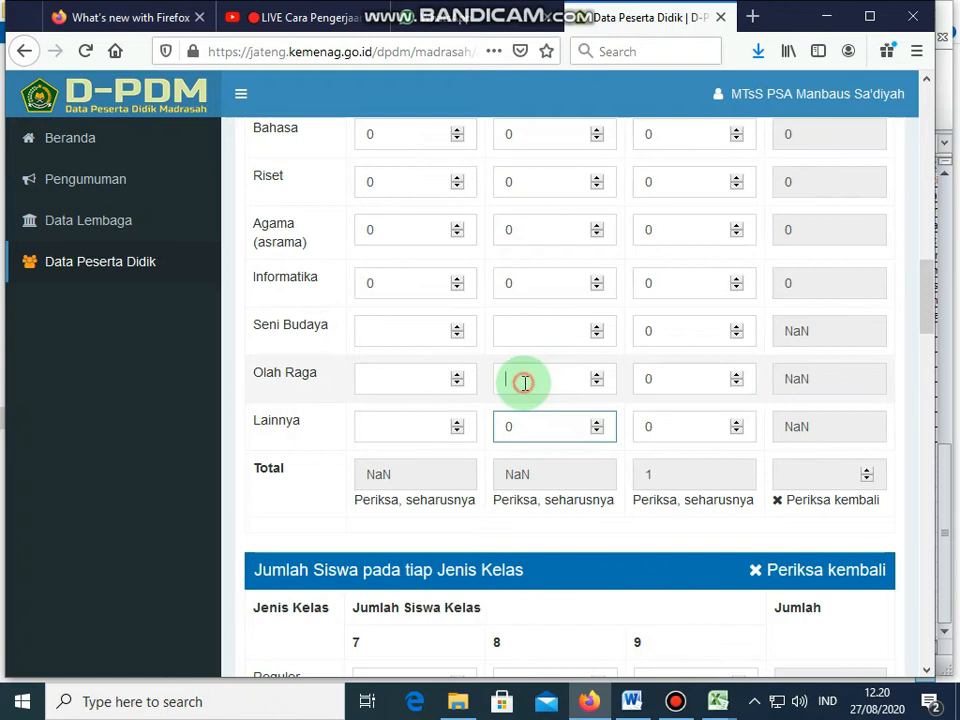
type("0")
left_click(498, 330)
type("0")
left_click(386, 330)
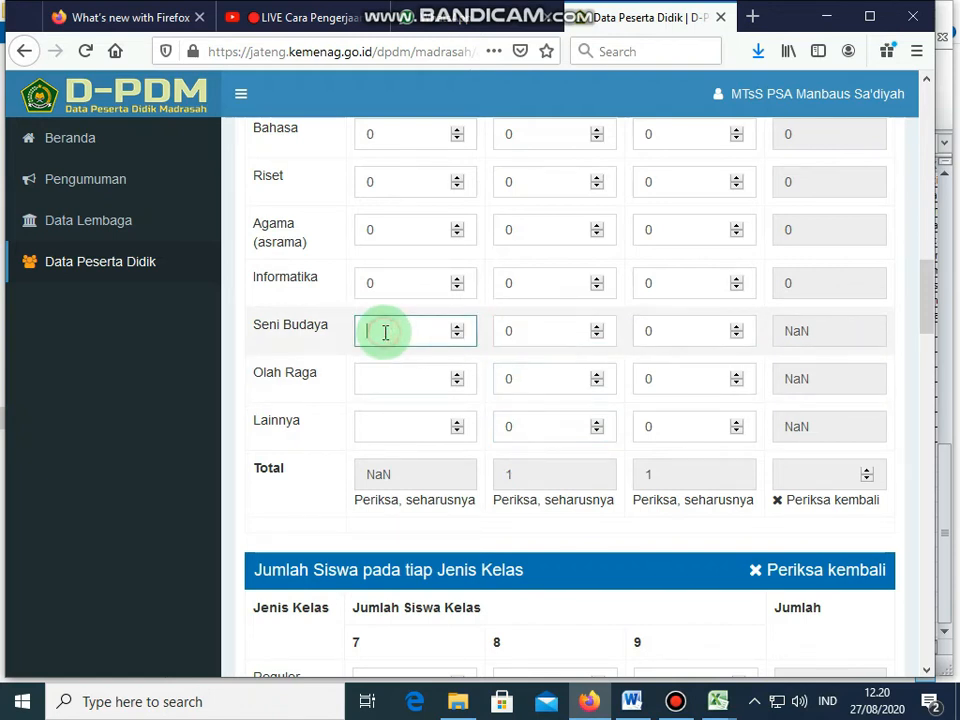
type("0")
left_click(371, 375)
type("0")
left_click(407, 422)
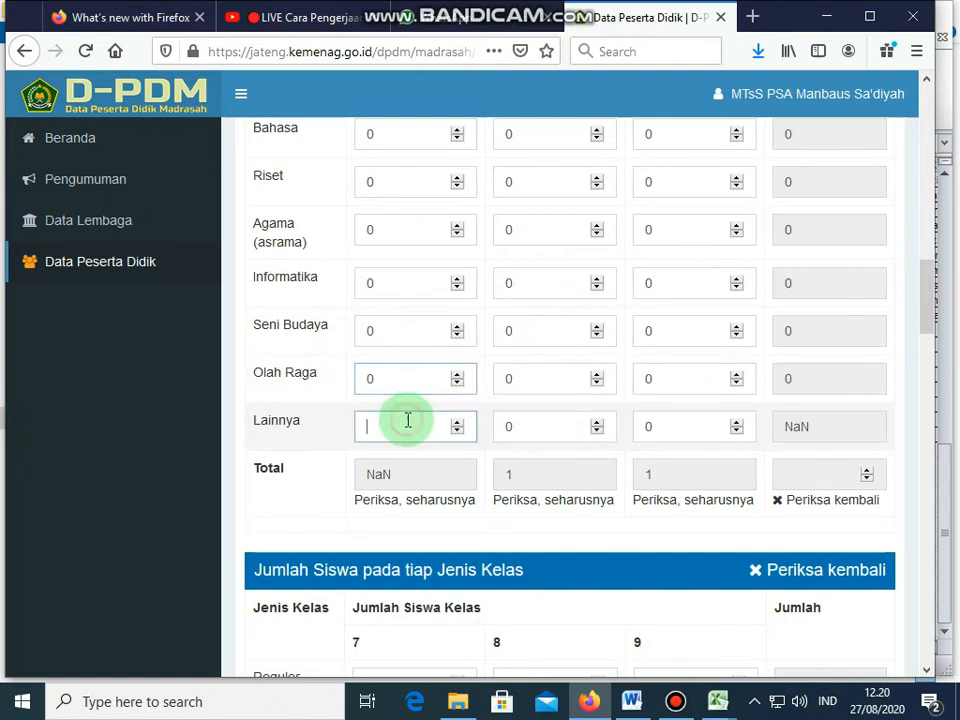
Step: Enter 0 for grade 7 Lainnya and scroll to the Jumlah Rombongan Belajar section
type("0")
scroll(690, 454, "down", 7)
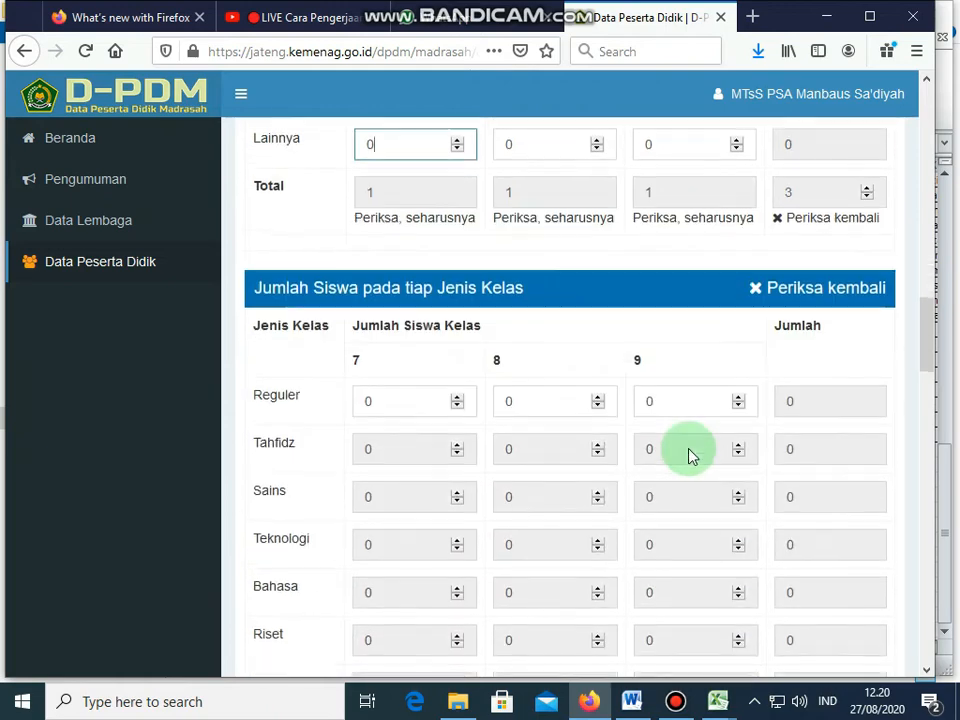
scroll(677, 450, "down", 10)
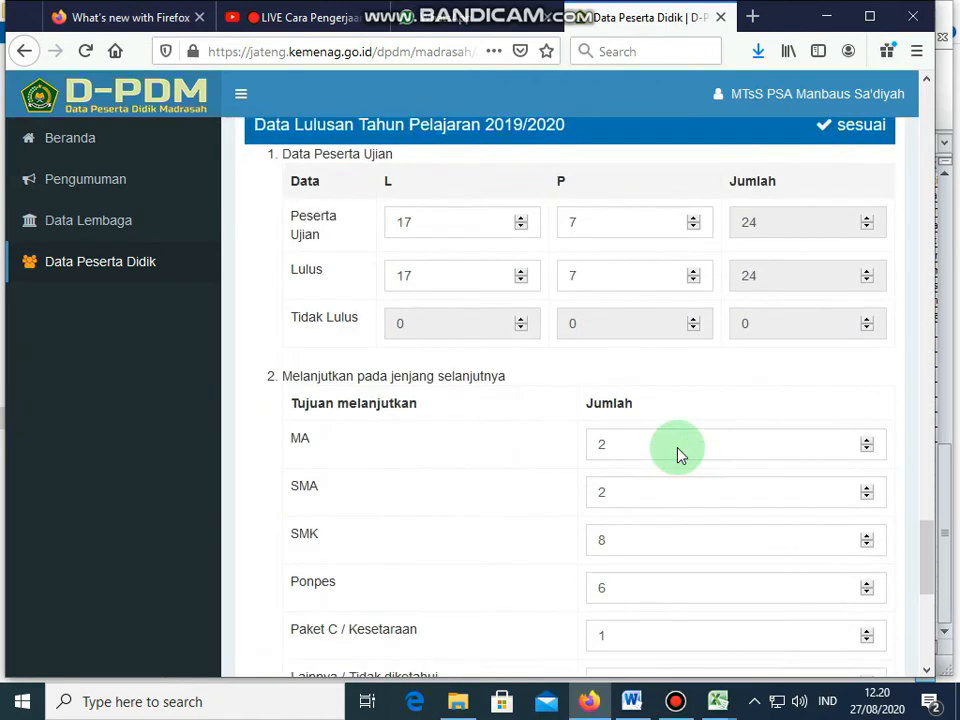
scroll(677, 454, "up", 12)
scroll(677, 454, "up", 10)
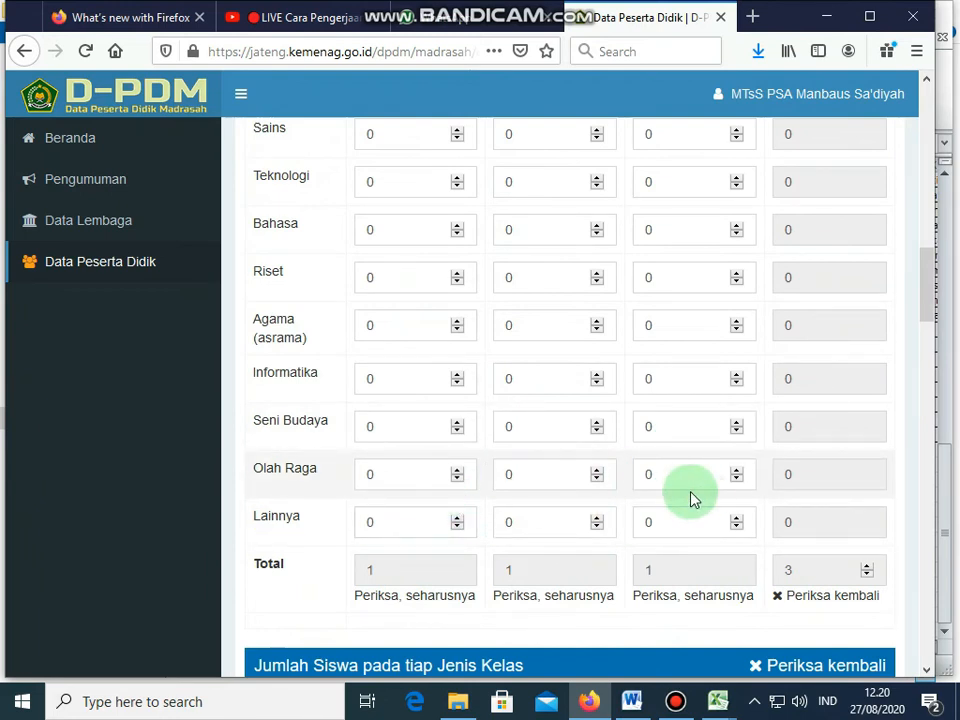
scroll(692, 499, "down", 8)
scroll(692, 499, "up", 3)
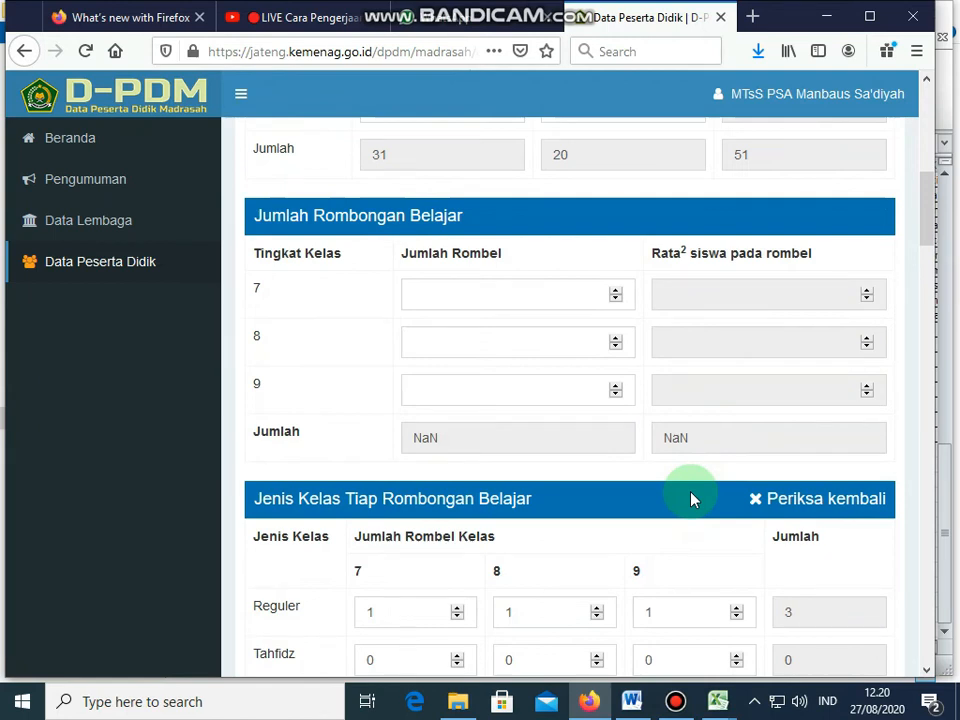
Step: Enter 1 in the Jumlah Rombel field for grades 7, 8 and 9
left_click(484, 290)
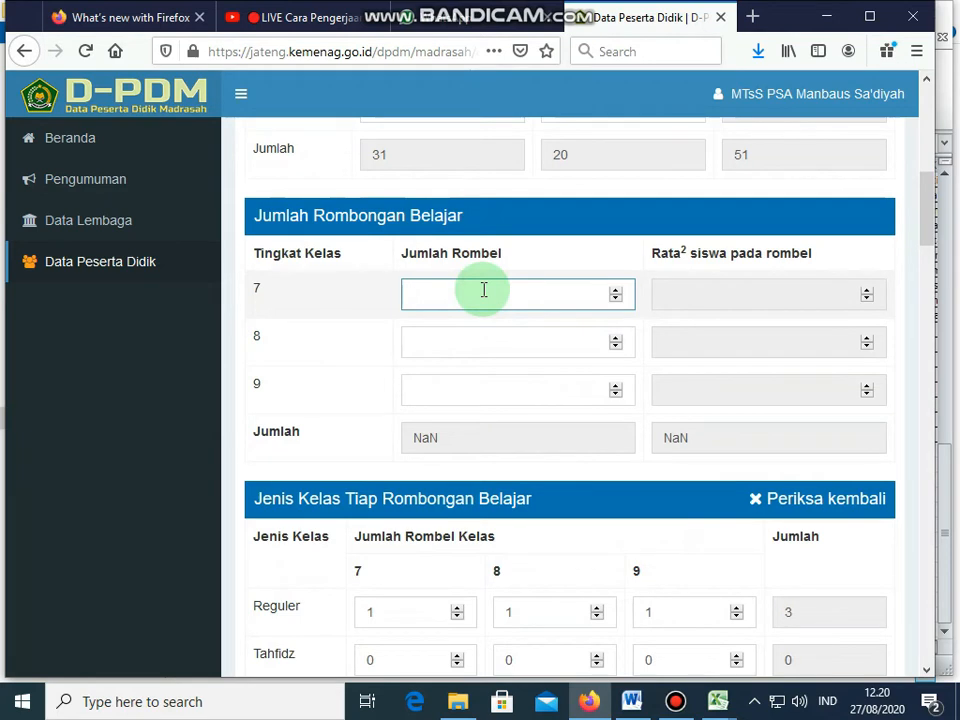
type("1")
left_click(456, 343)
type("1")
left_click(451, 395)
type("1")
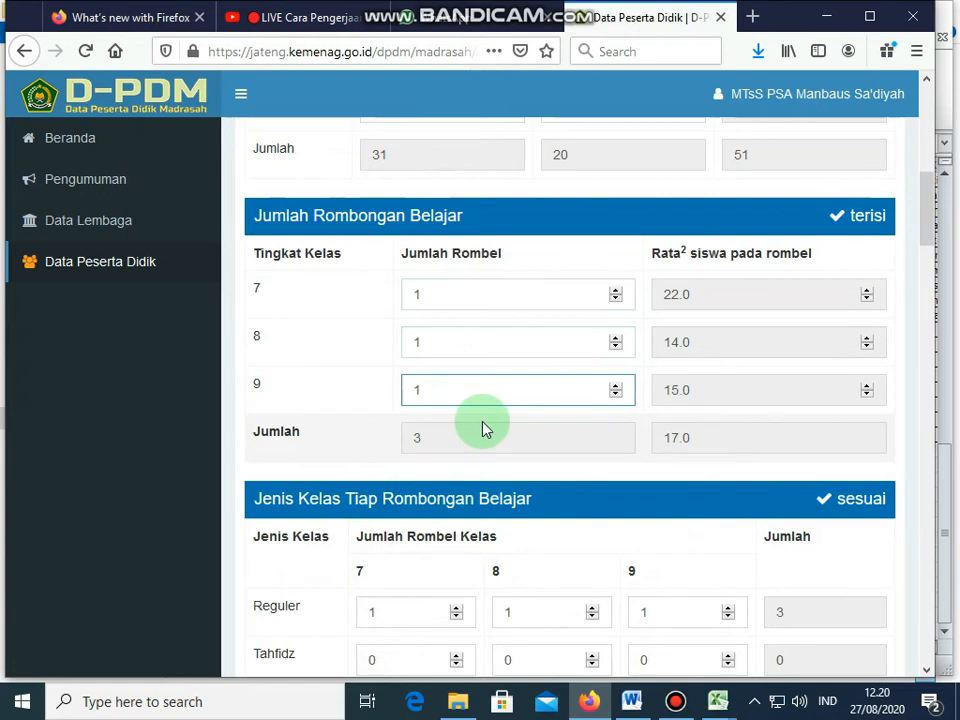
Step: Correct Jumlah Siswa to grade 7 P 9, grade 9 L 13 and grade 9 P 6
scroll(483, 428, "up", 2)
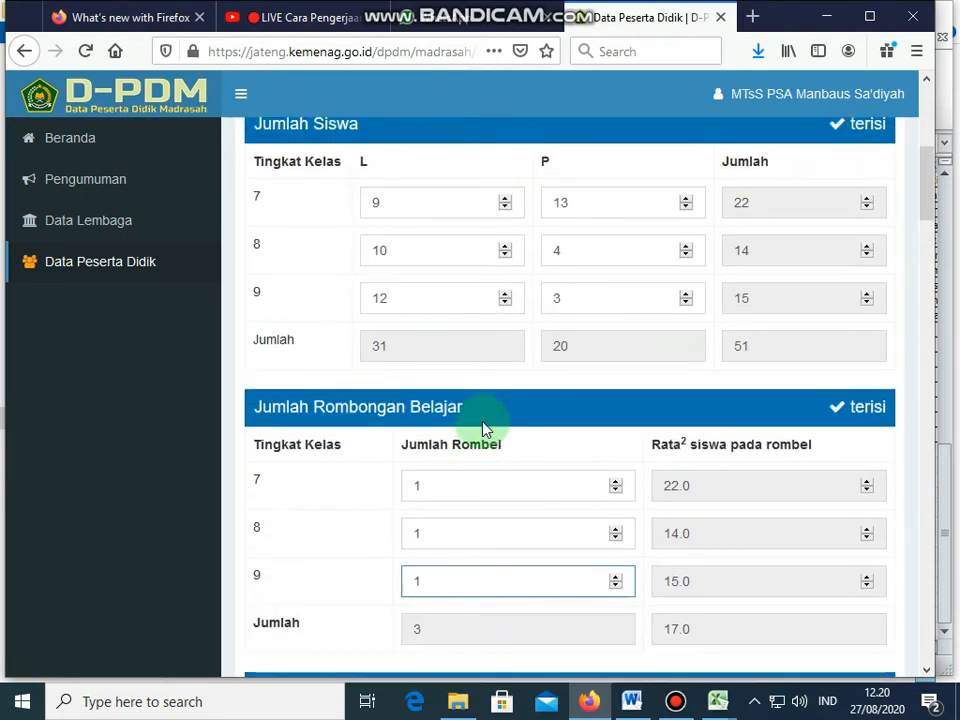
scroll(483, 428, "up", 2)
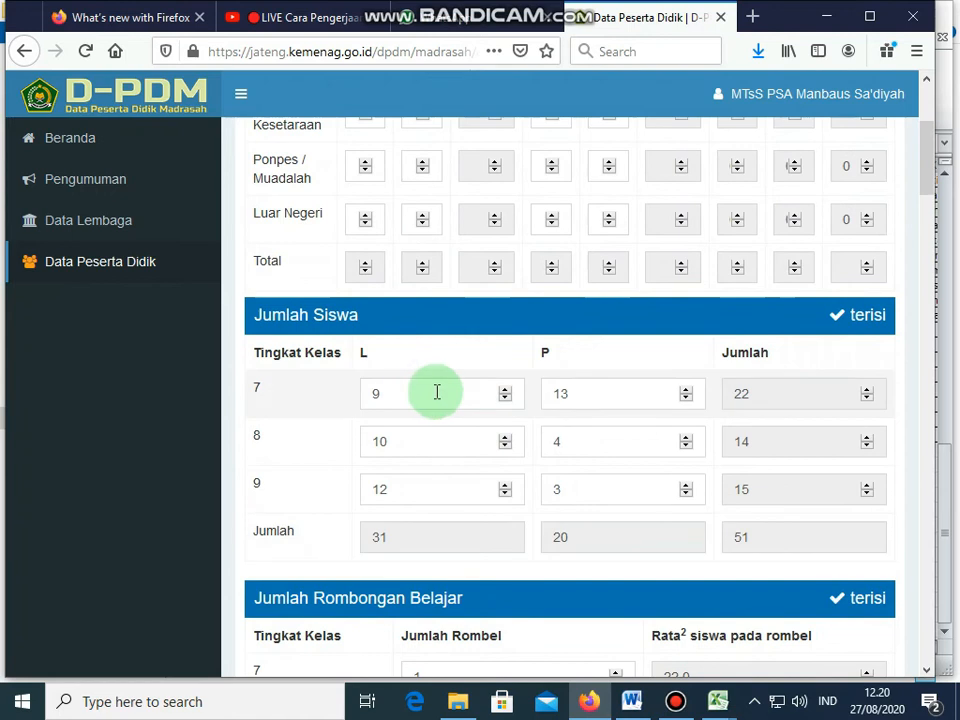
left_click(422, 391)
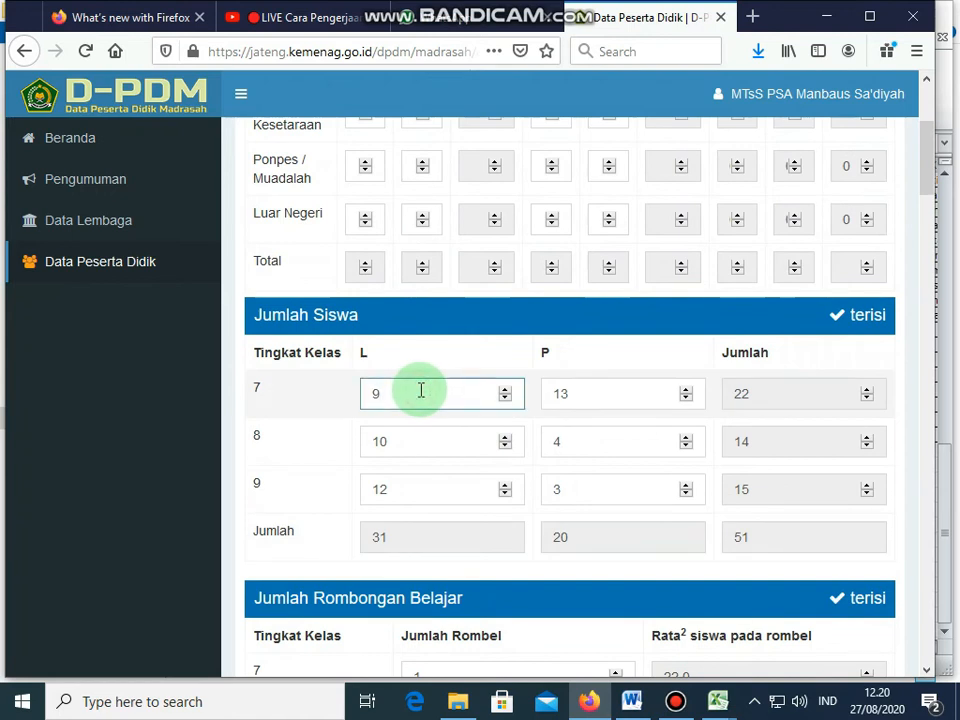
left_click(403, 444)
left_click(595, 400)
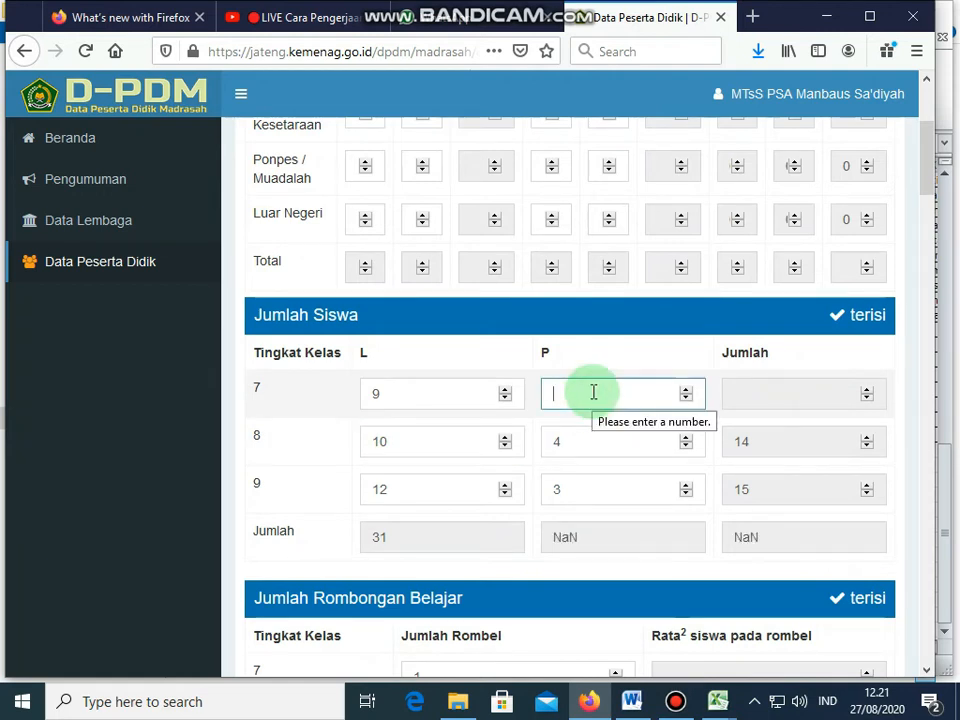
left_click(585, 448)
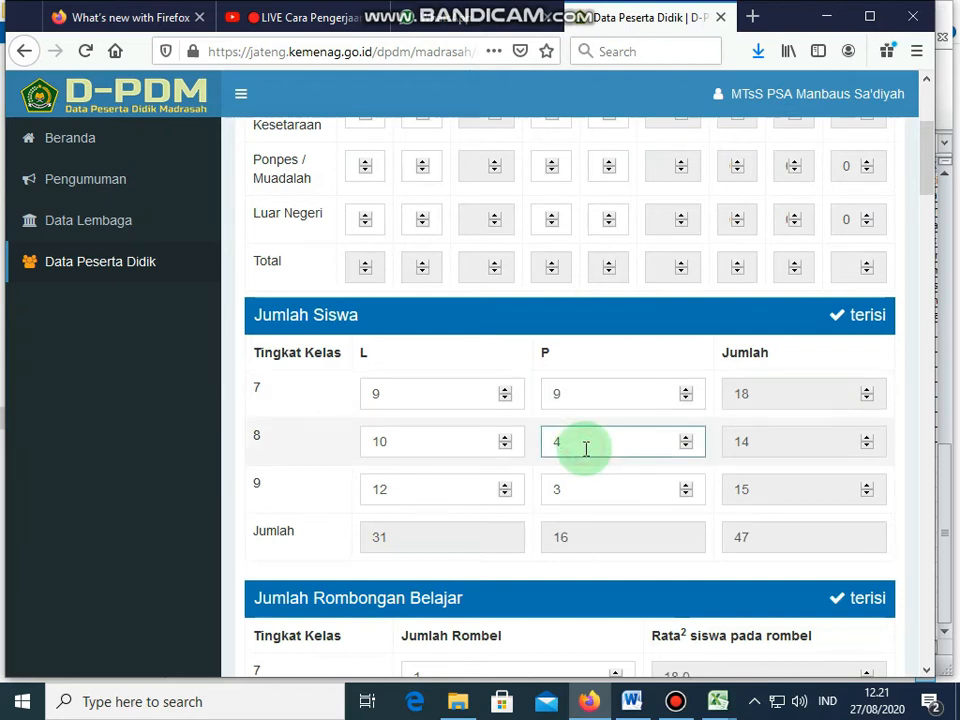
left_click(405, 489)
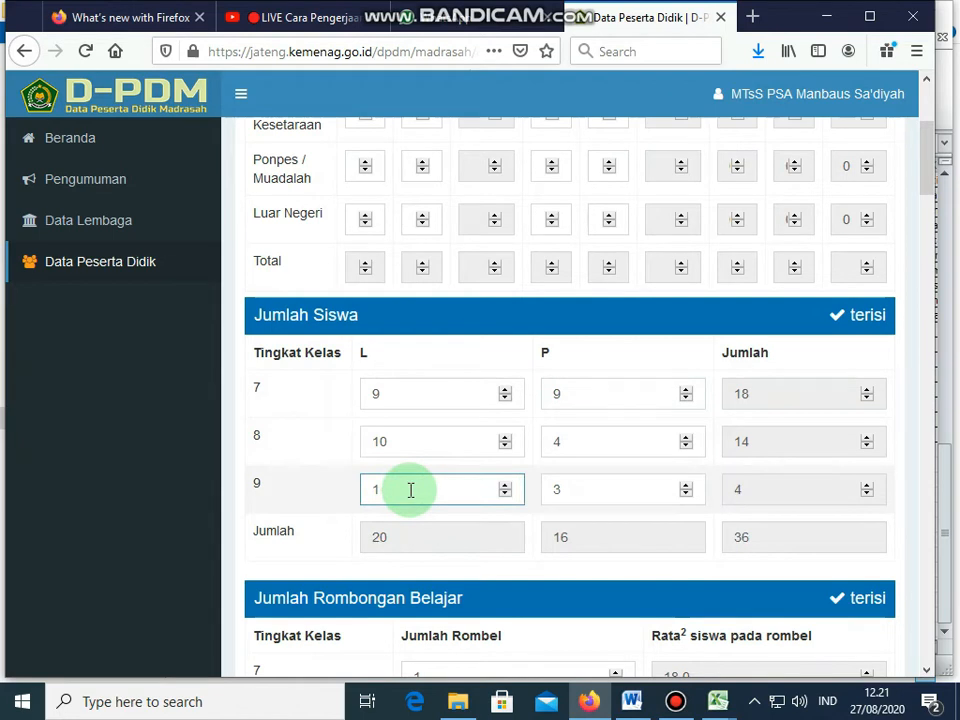
type("3")
left_click(589, 500)
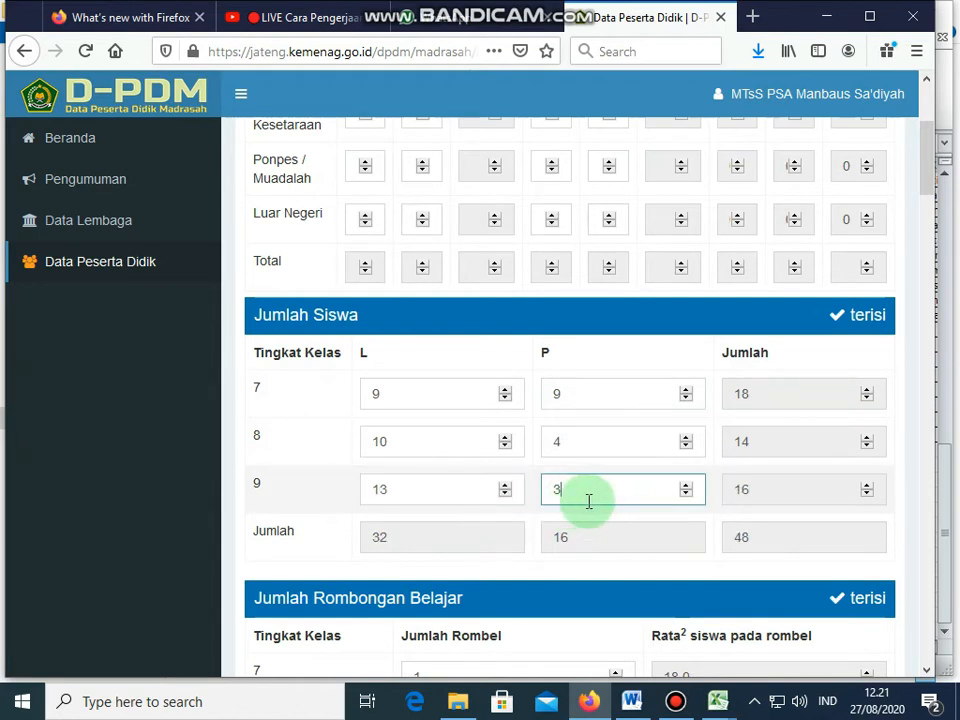
type("6")
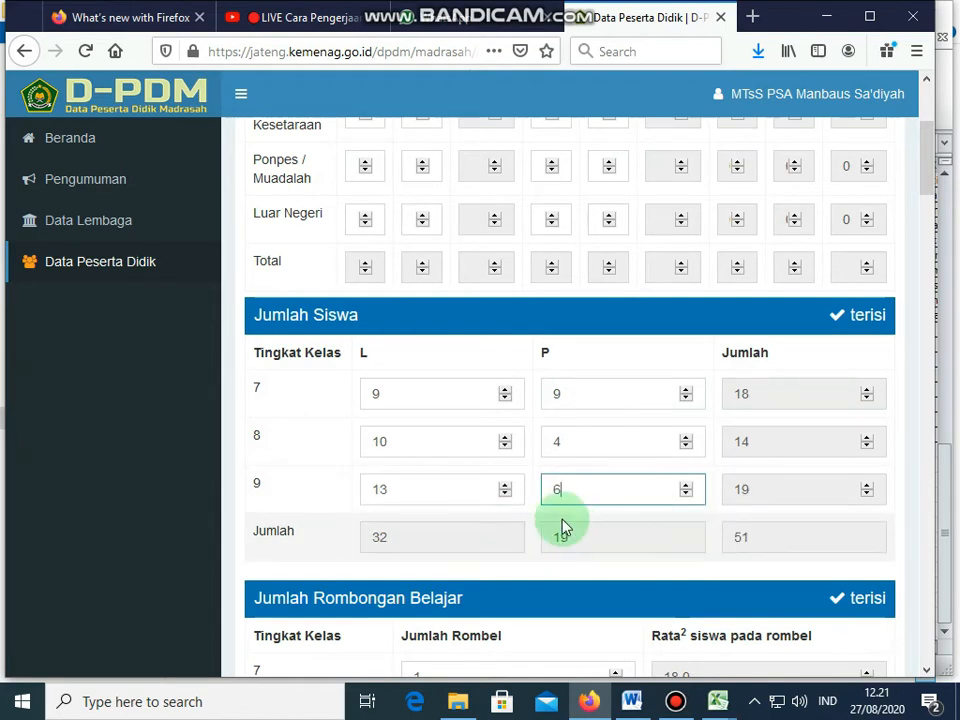
Step: Scroll down to the CEKING ISIAN checks to review which sections are flagged
scroll(512, 521, "down", 3)
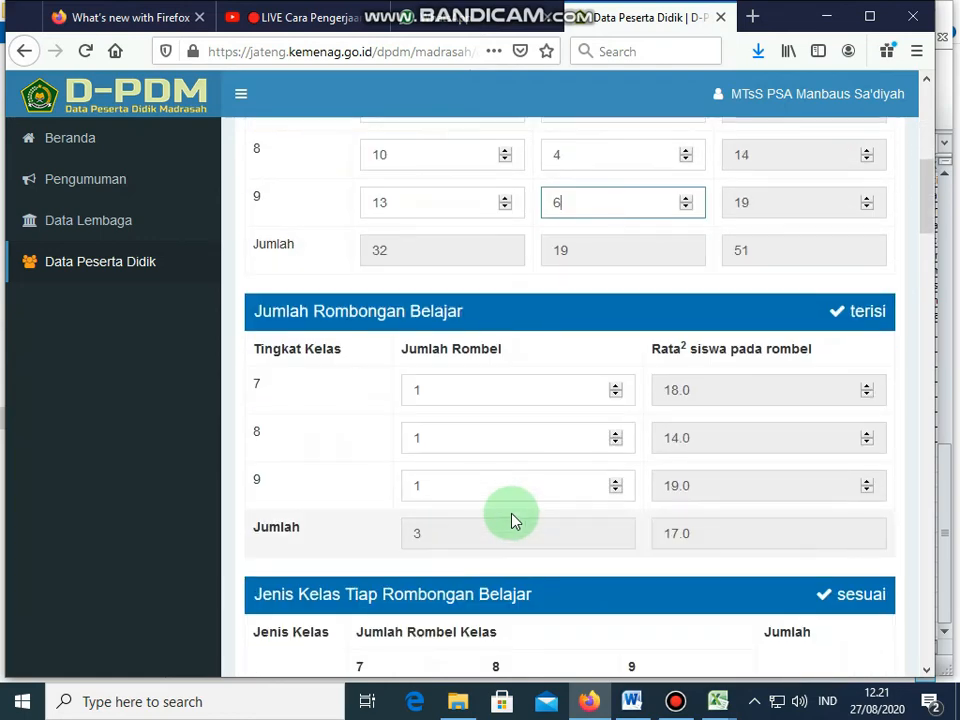
scroll(511, 518, "down", 5)
scroll(512, 515, "down", 15)
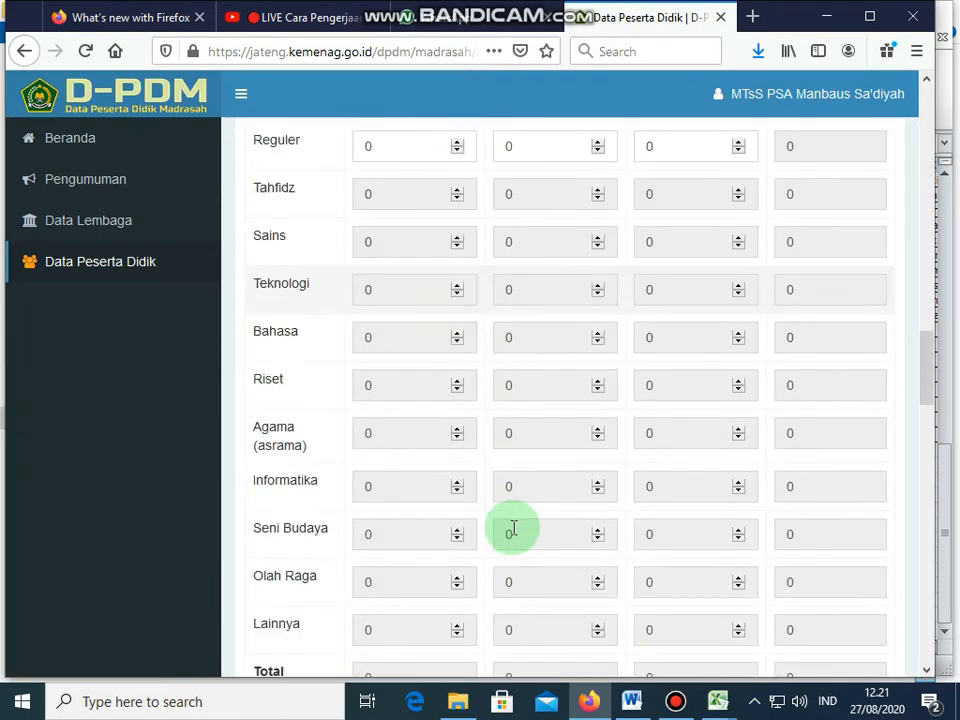
scroll(513, 530, "down", 1)
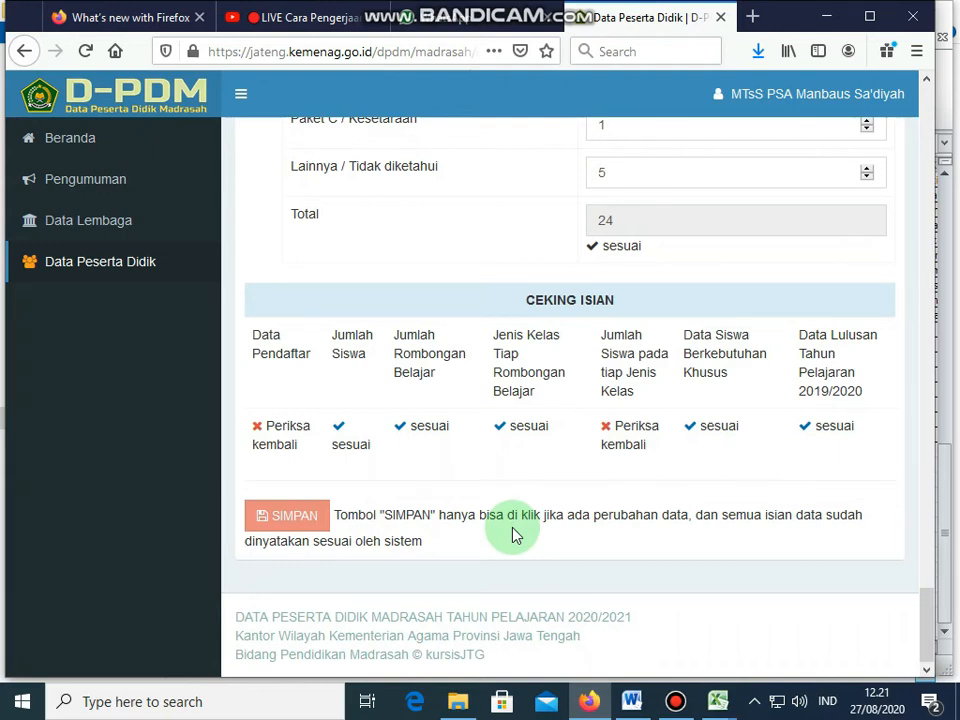
scroll(512, 528, "up", 5)
Step: Go through the Paket A applicant and accepted L/P fields in Pendaftar baru
left_click_drag(928, 542, 930, 96)
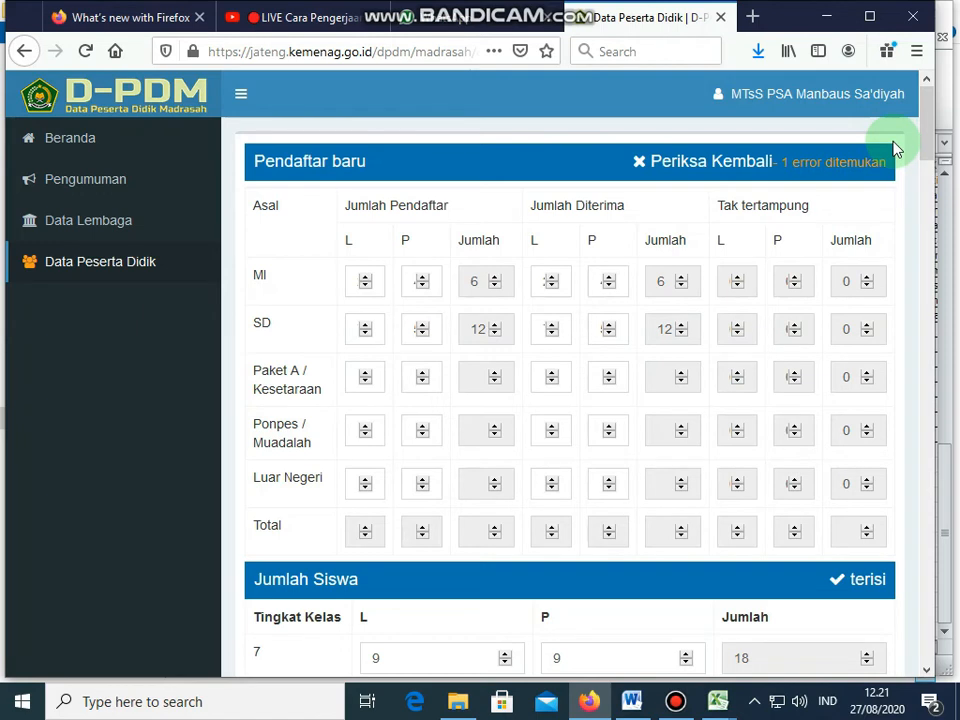
left_click(364, 376)
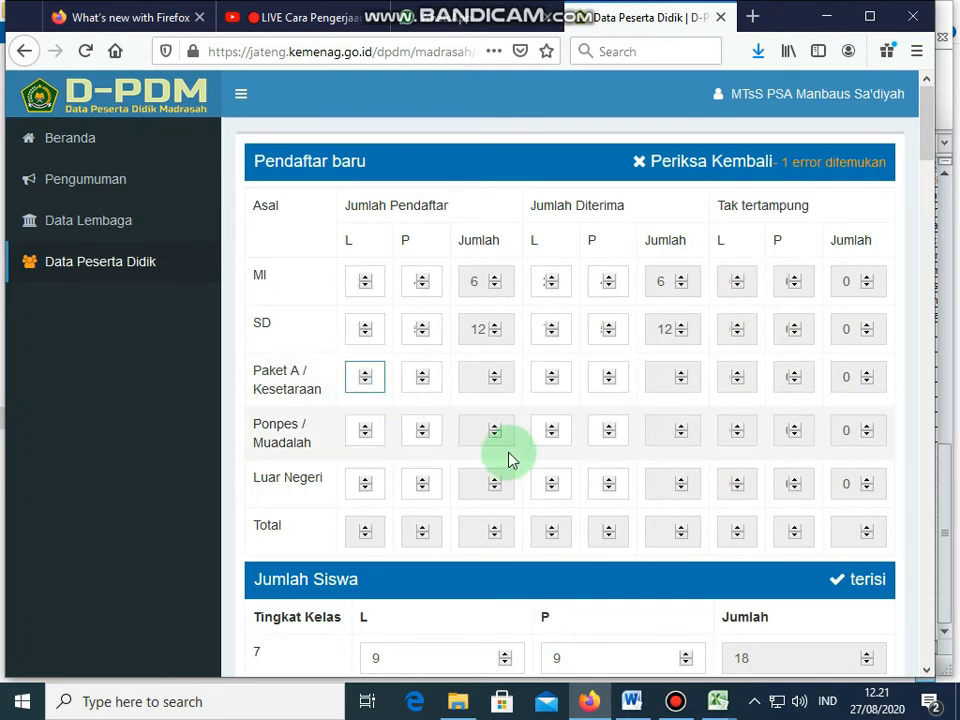
left_click(416, 376)
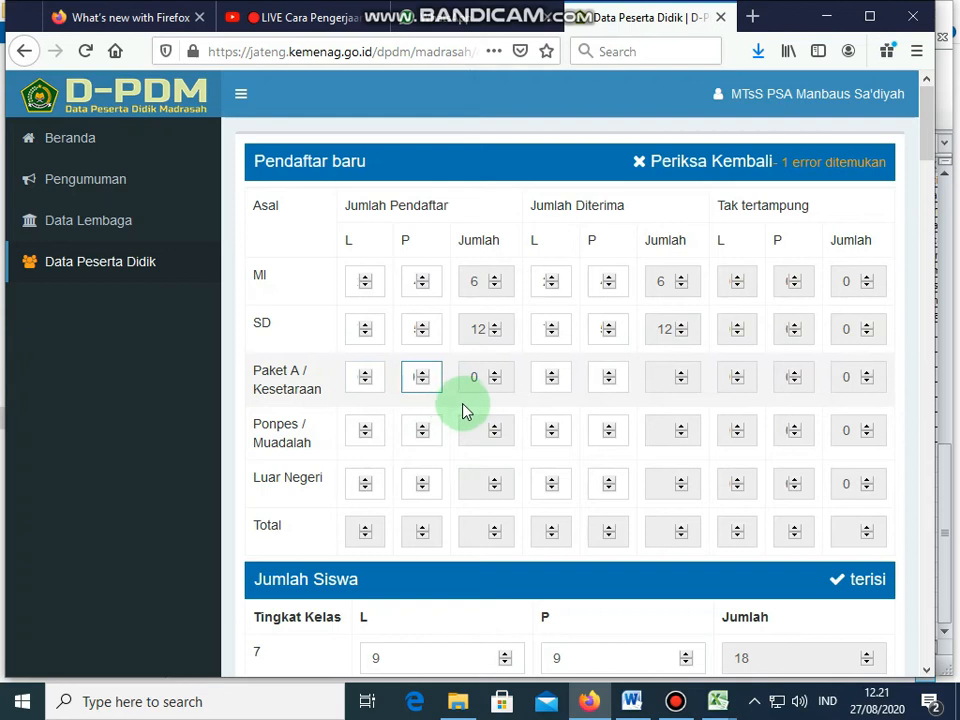
left_click(542, 376)
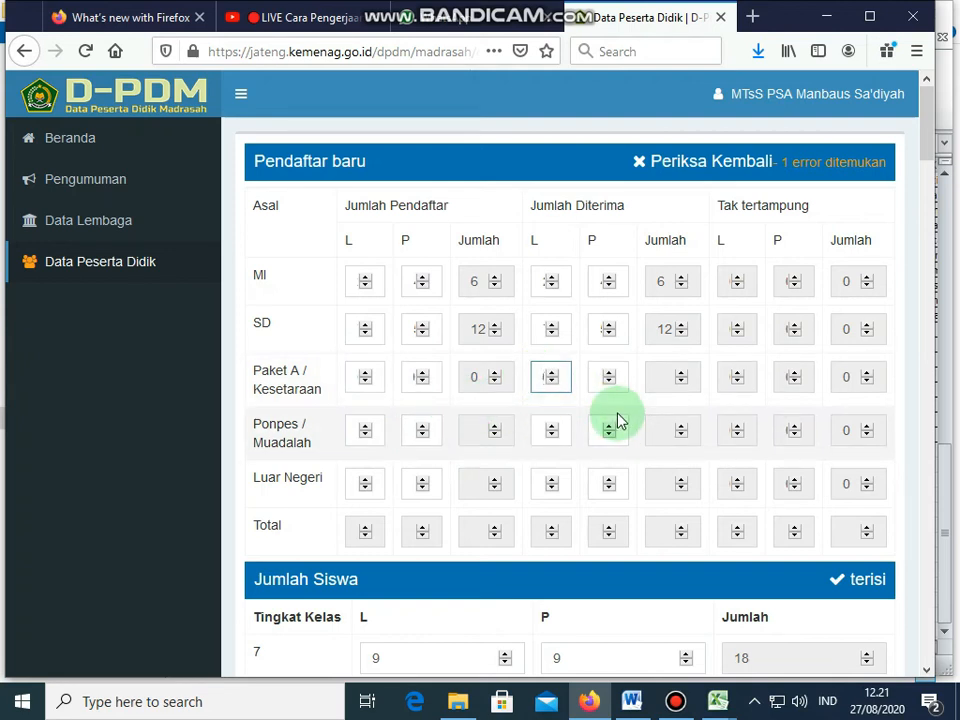
left_click(605, 377)
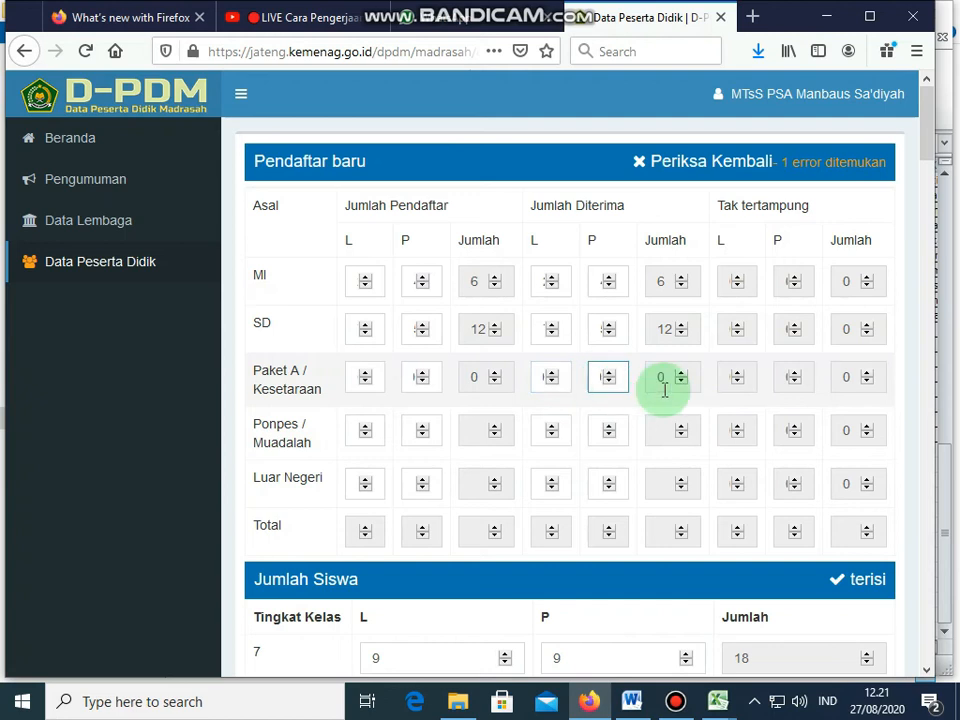
Step: Fill the Ponpes / Muadalah and Luar Negeri L and P rows with zeros
left_click(352, 429)
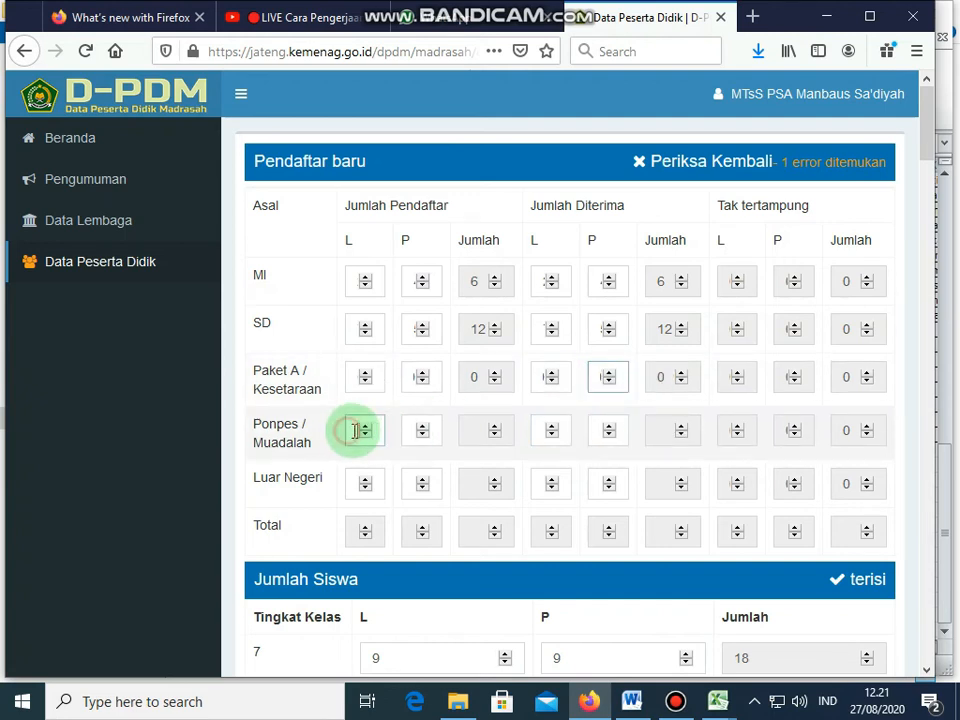
left_click(417, 432)
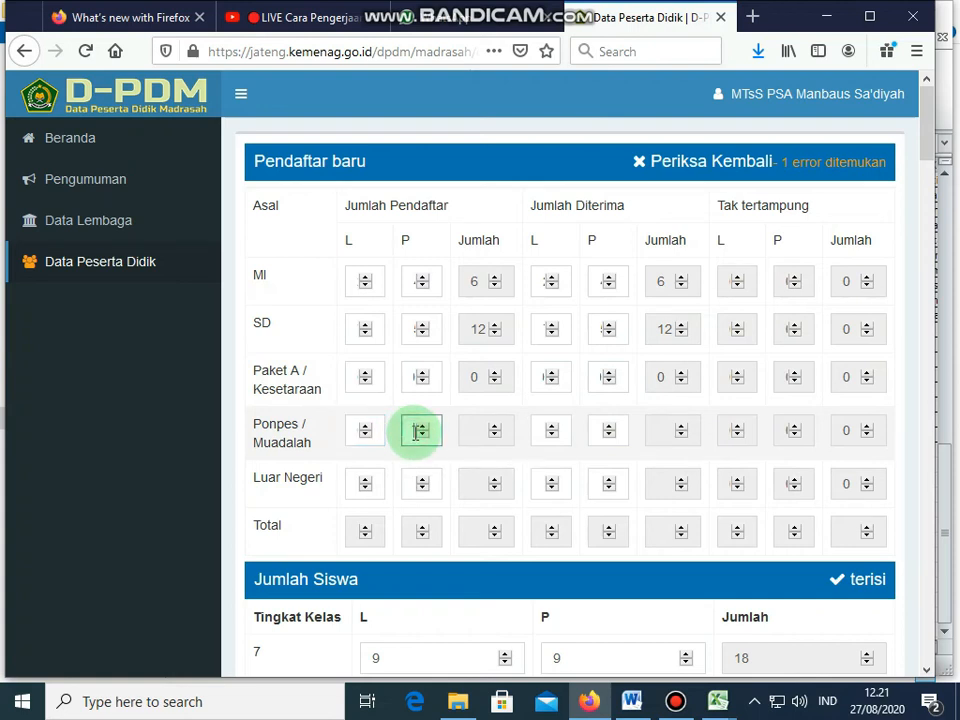
left_click(540, 428)
left_click(602, 430)
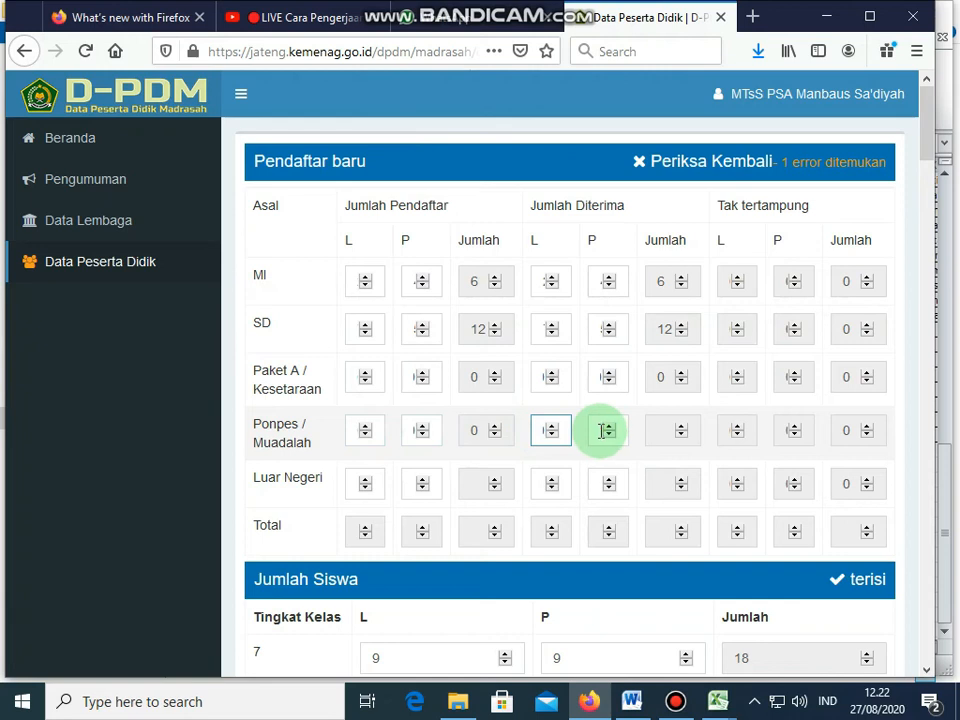
left_click(362, 483)
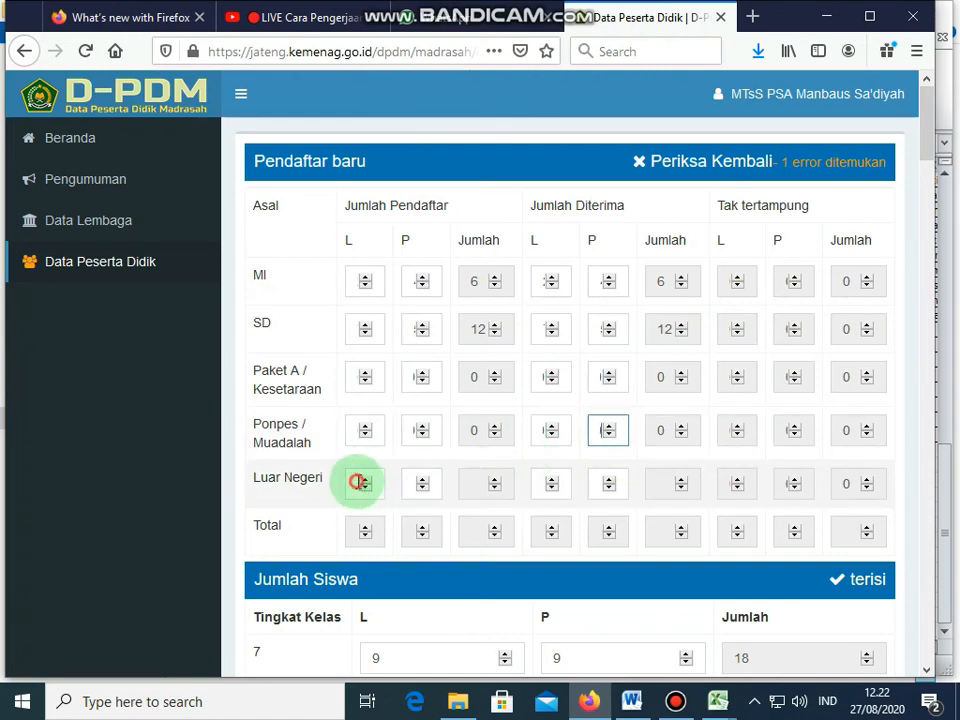
left_click(411, 484)
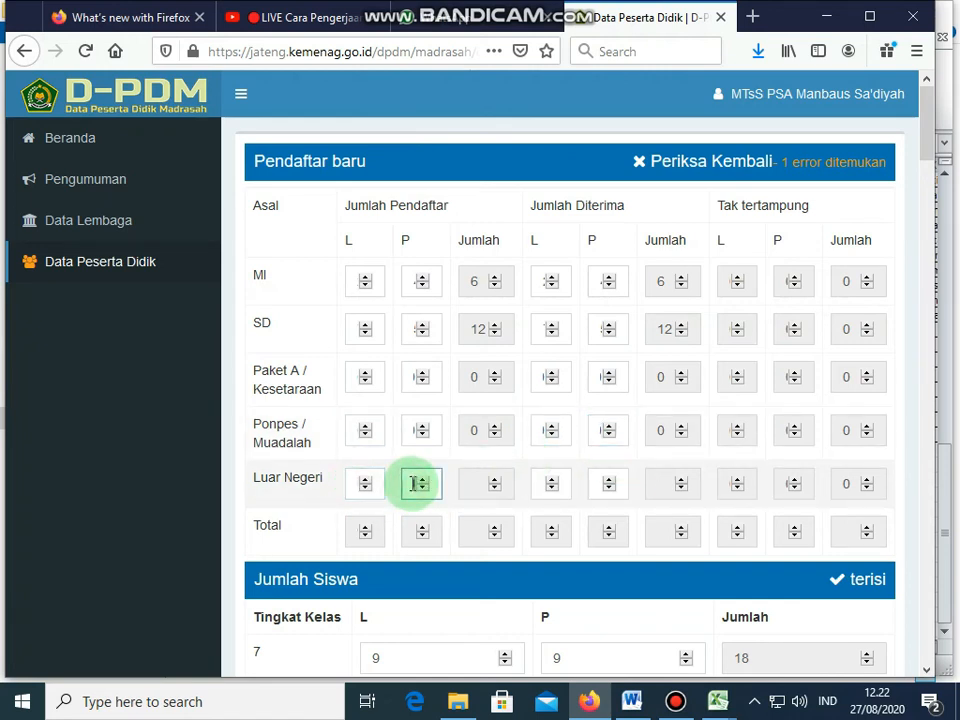
left_click(542, 483)
left_click(597, 488)
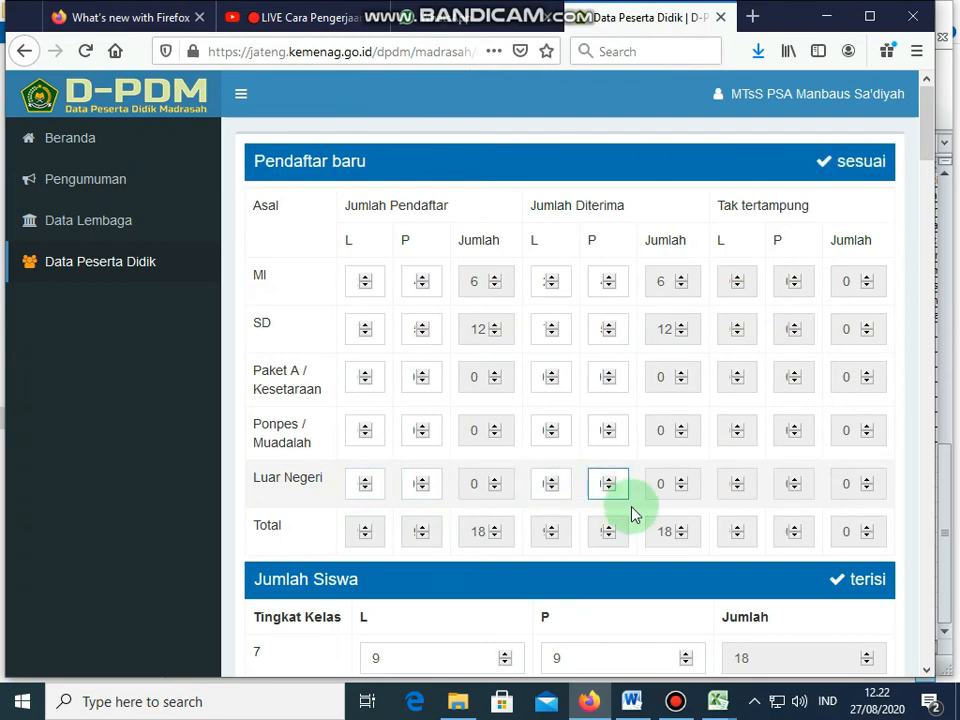
Step: Scroll to the all-zero Jumlah Siswa pada tiap Jenis Kelas table flagged Periksa kembali
scroll(631, 514, "down", 5)
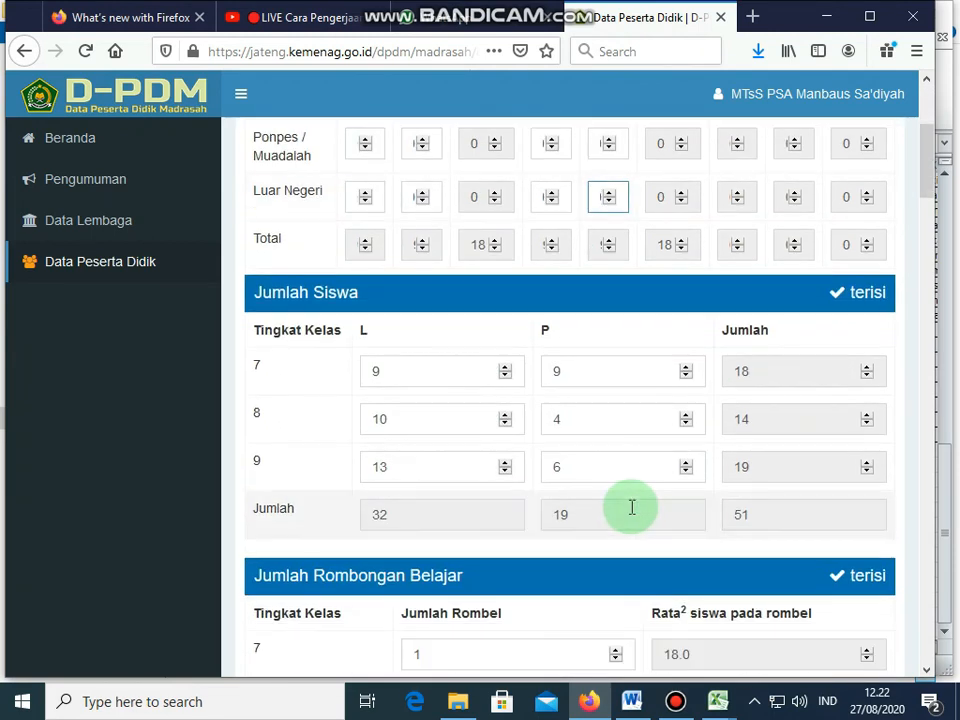
scroll(632, 507, "down", 5)
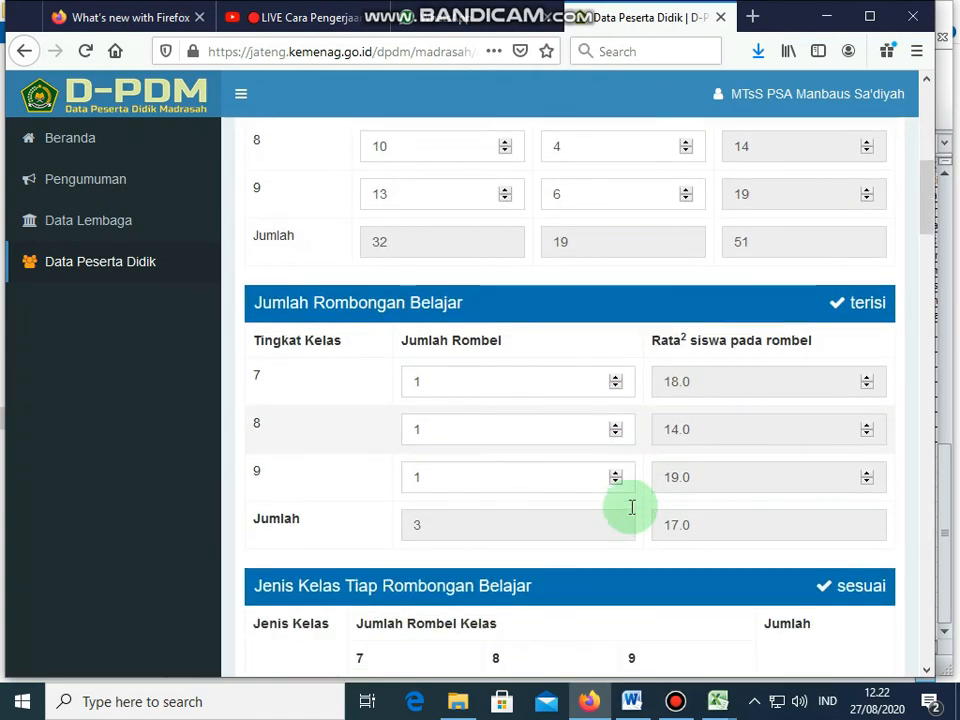
scroll(632, 507, "up", 8)
scroll(632, 507, "up", 2)
scroll(632, 507, "down", 10)
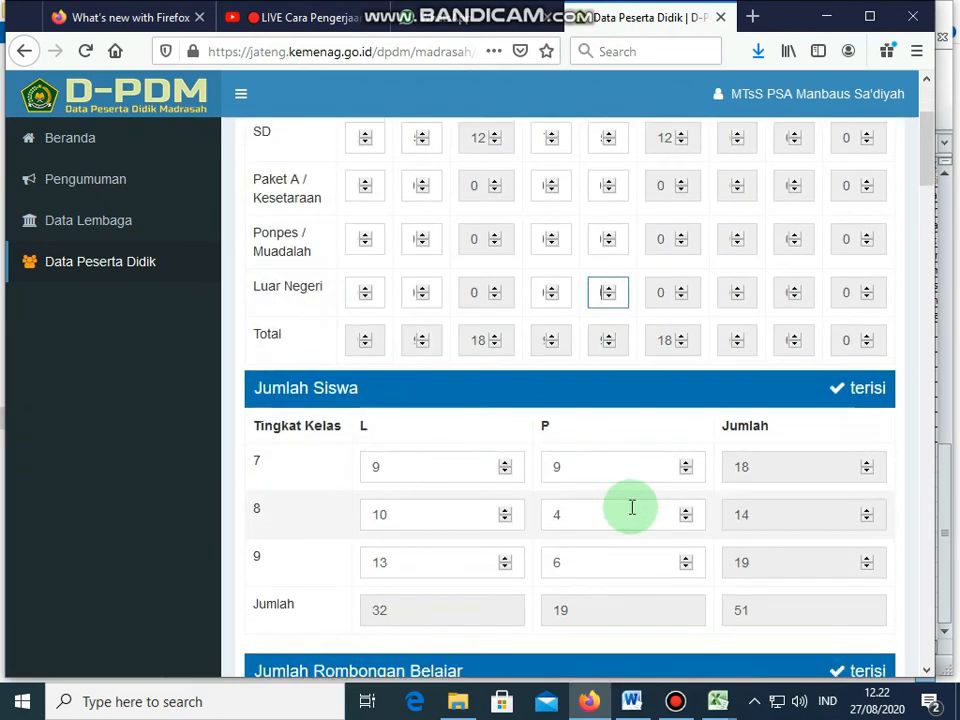
scroll(632, 507, "down", 15)
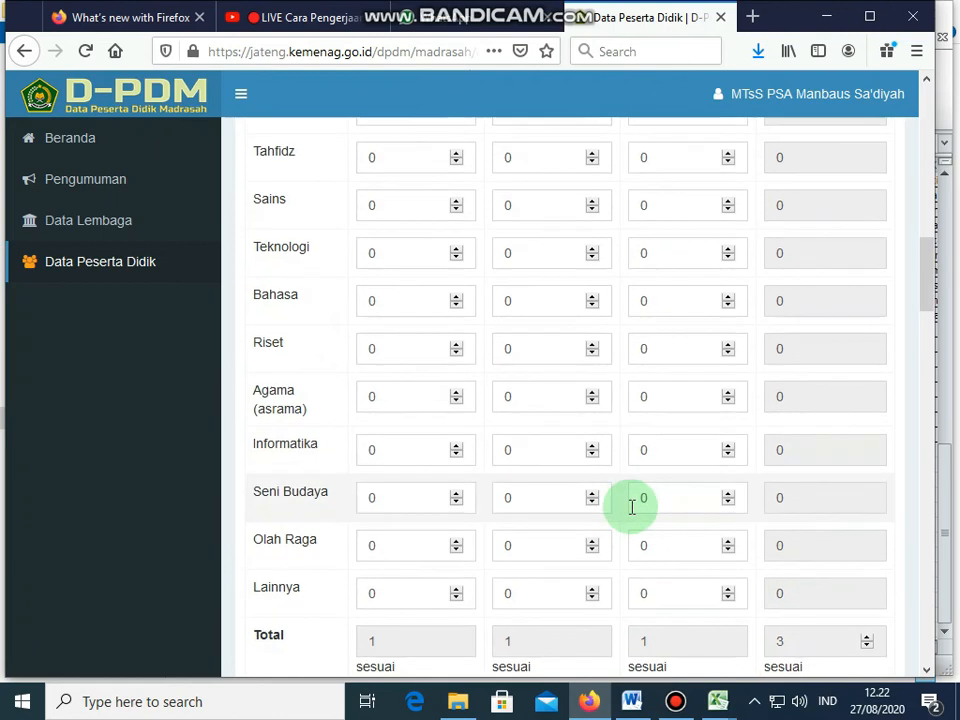
scroll(631, 513, "up", 3)
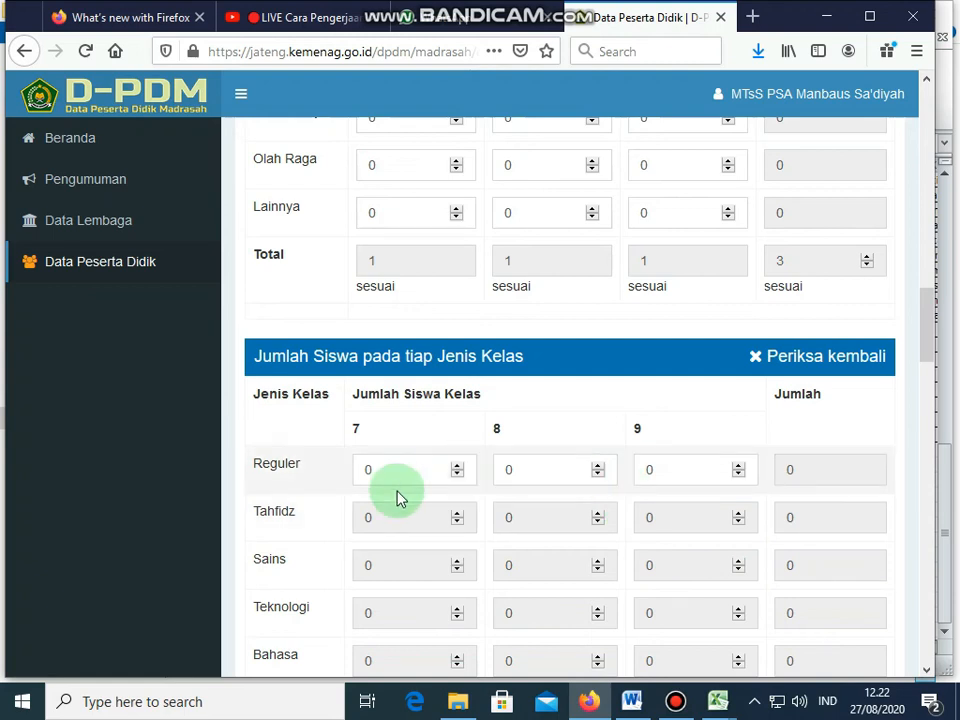
Step: Enter Reguler student counts 18, 14 and 19 for classes 7–9, totalling 51
left_click(360, 467)
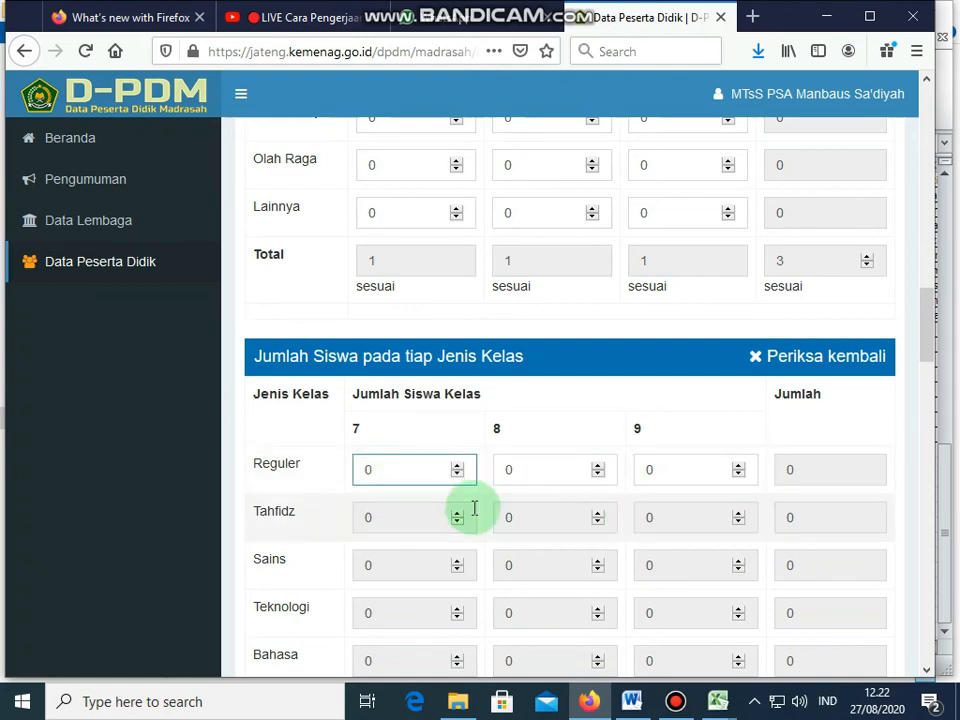
type("18")
left_click(512, 470)
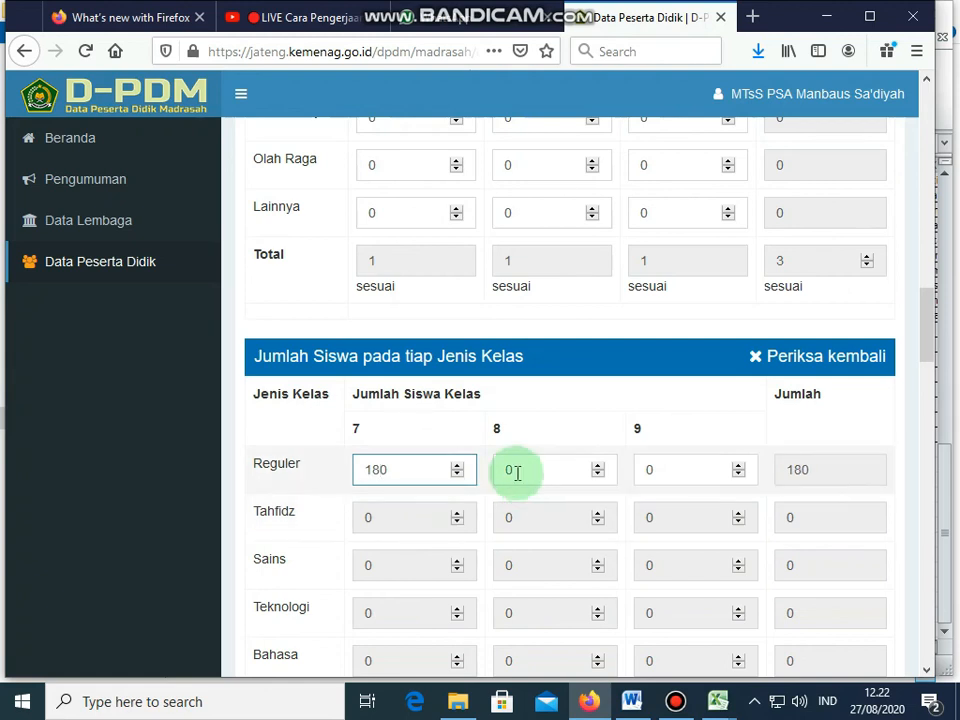
left_click(428, 477)
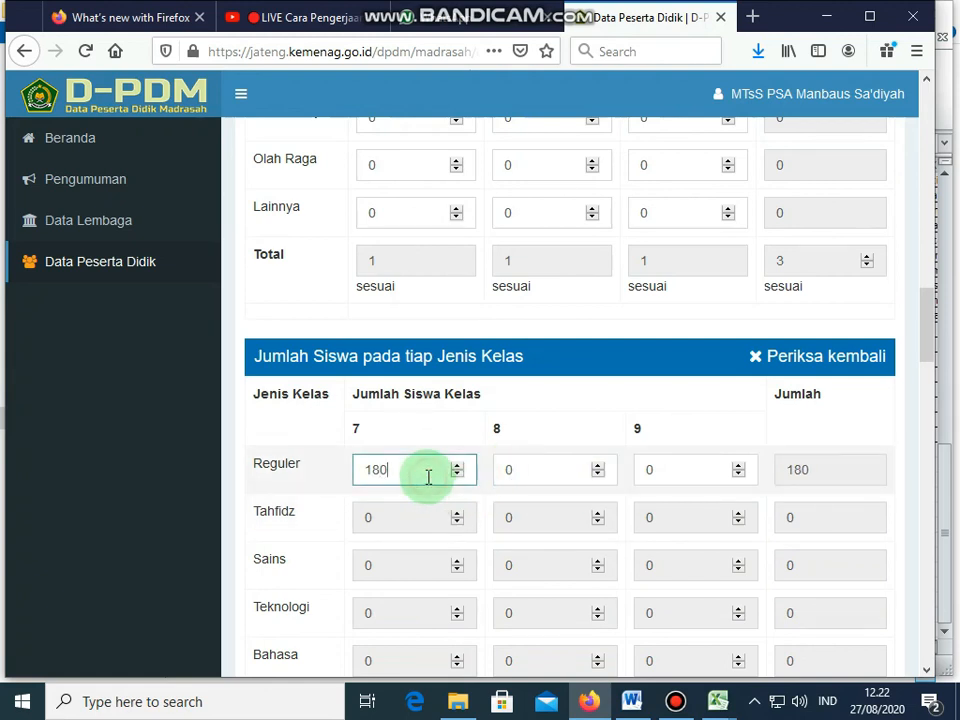
left_click(513, 478)
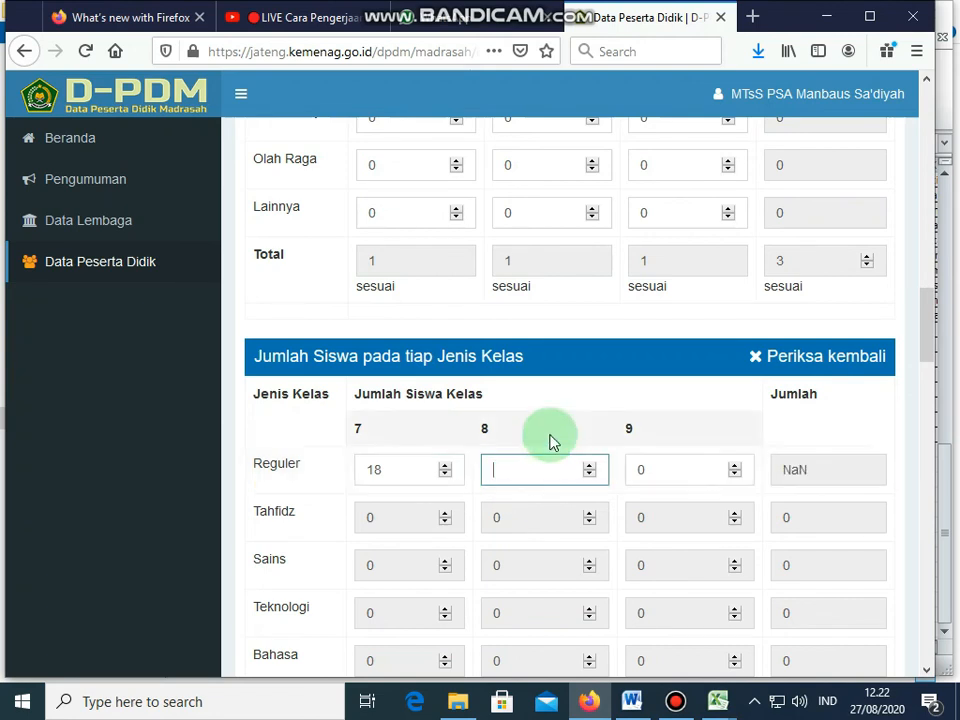
type("1")
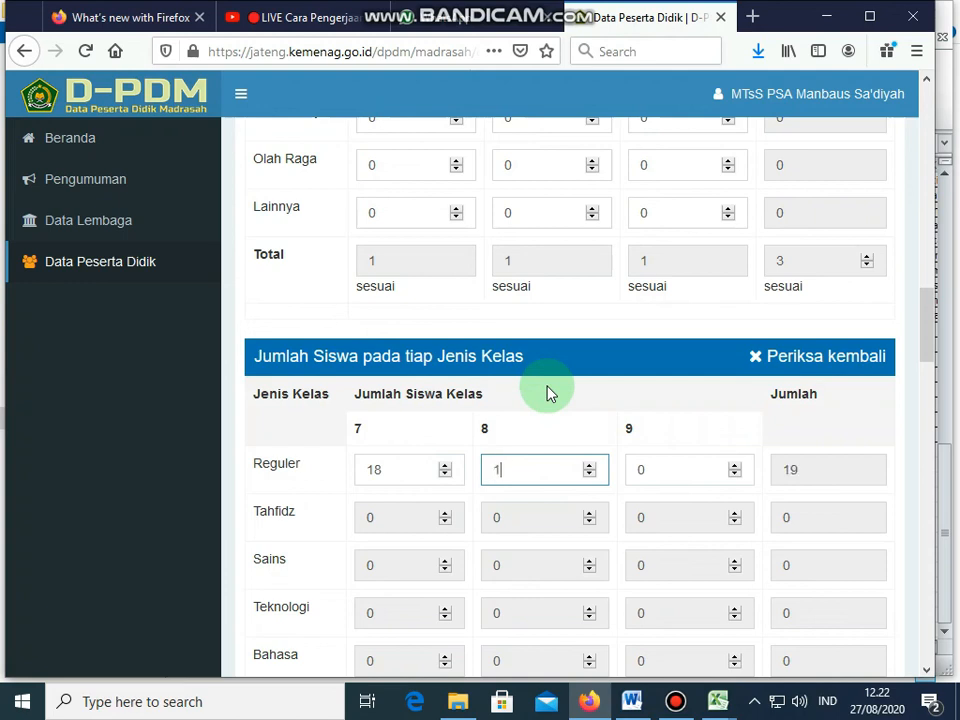
type("4")
left_click(656, 471)
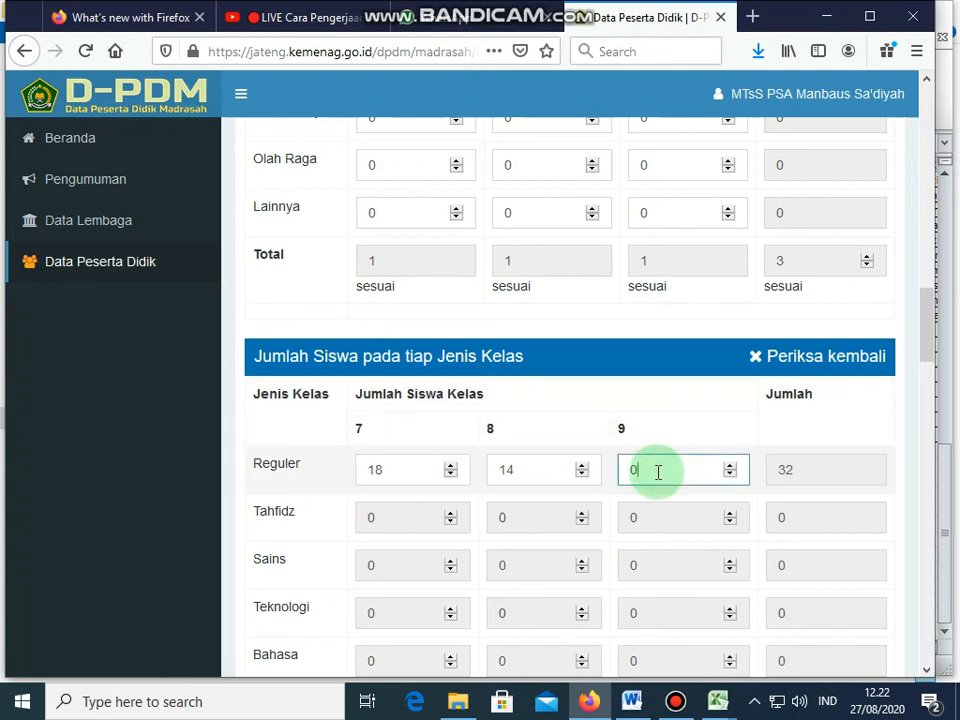
type("19")
left_click(653, 432)
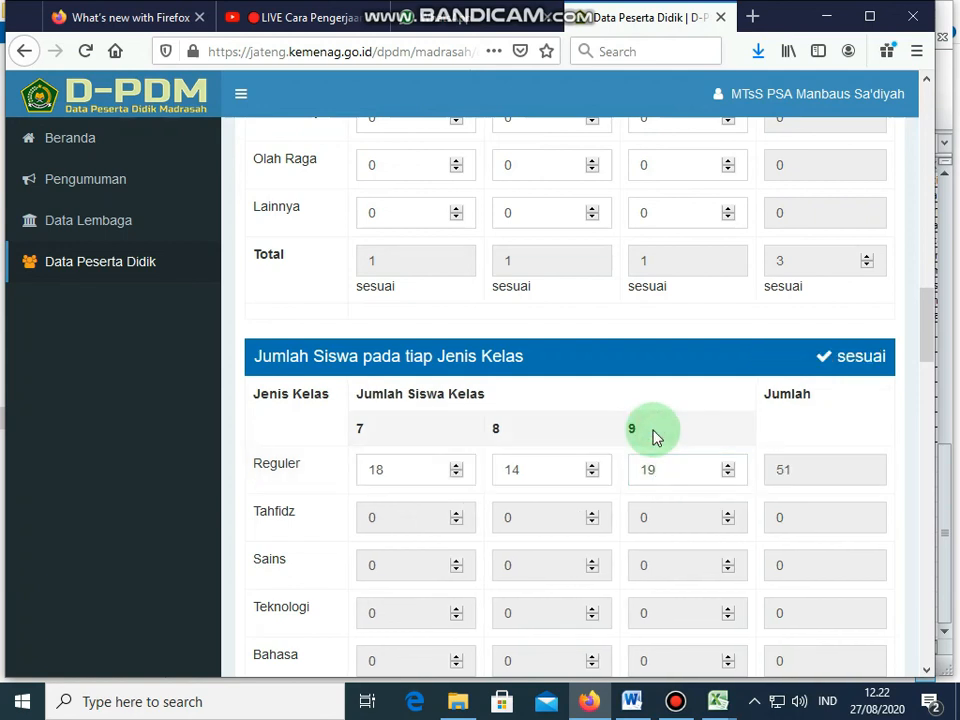
Step: Confirm every CEKING ISIAN check reads sesuai and save the data with SIMPAN
scroll(652, 432, "down", 3)
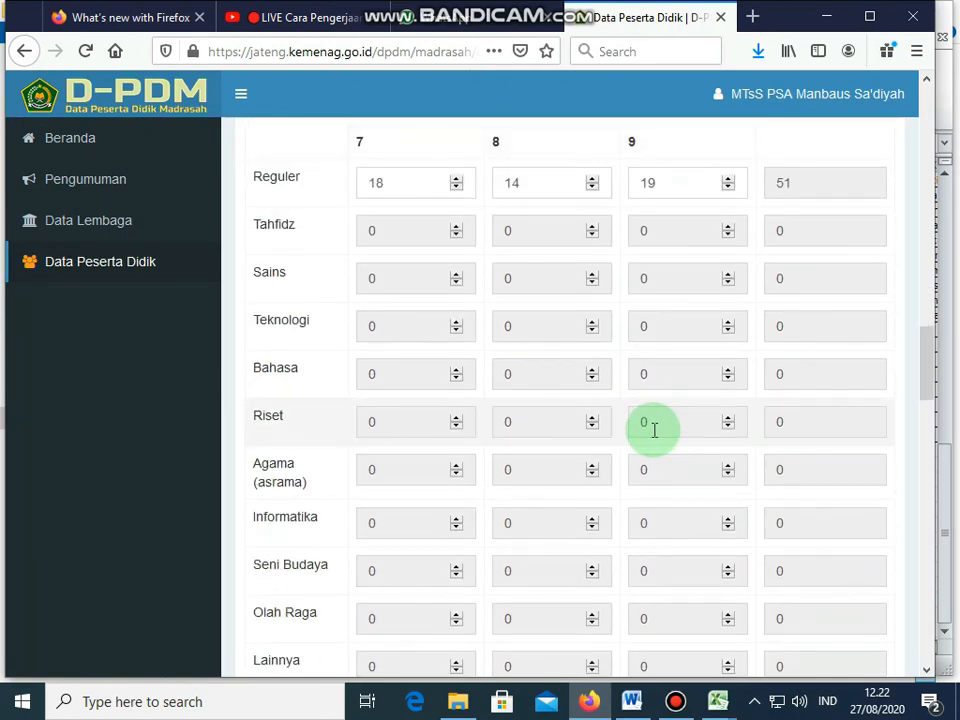
scroll(652, 432, "down", 4)
scroll(653, 435, "down", 15)
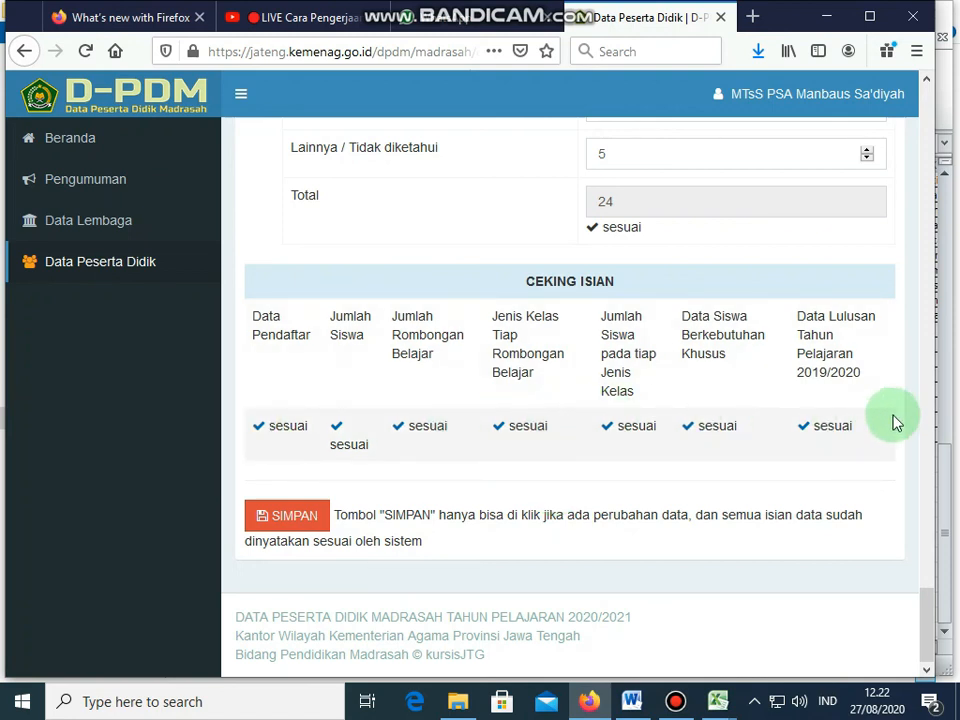
left_click(290, 516)
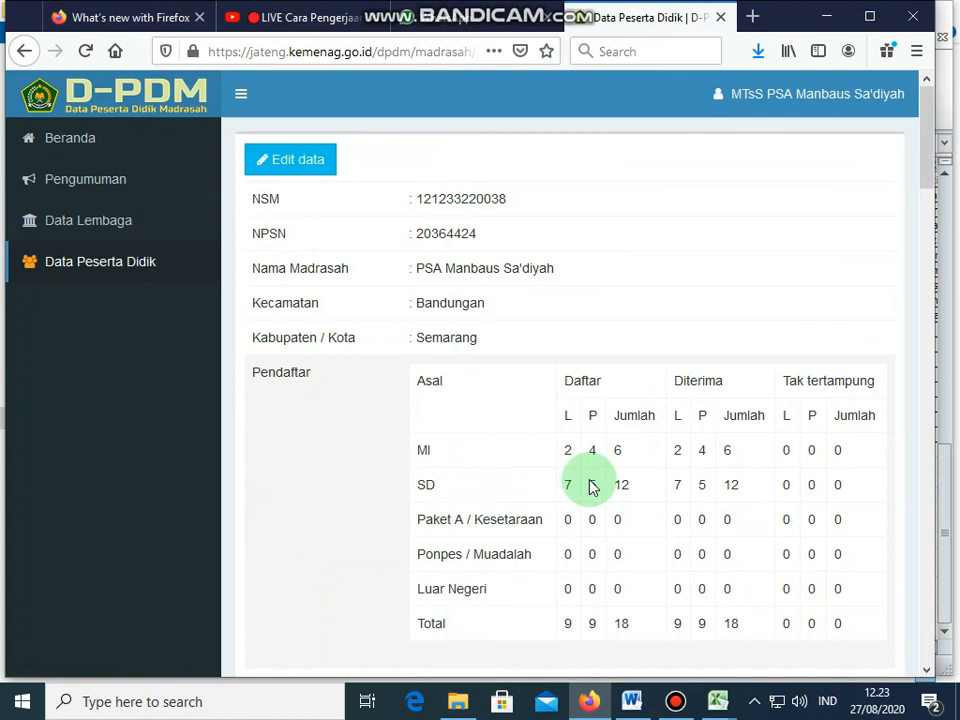
Step: Scroll through the saved summary down to the graduates' continuation figures
scroll(590, 486, "down", 10)
scroll(590, 486, "down", 12)
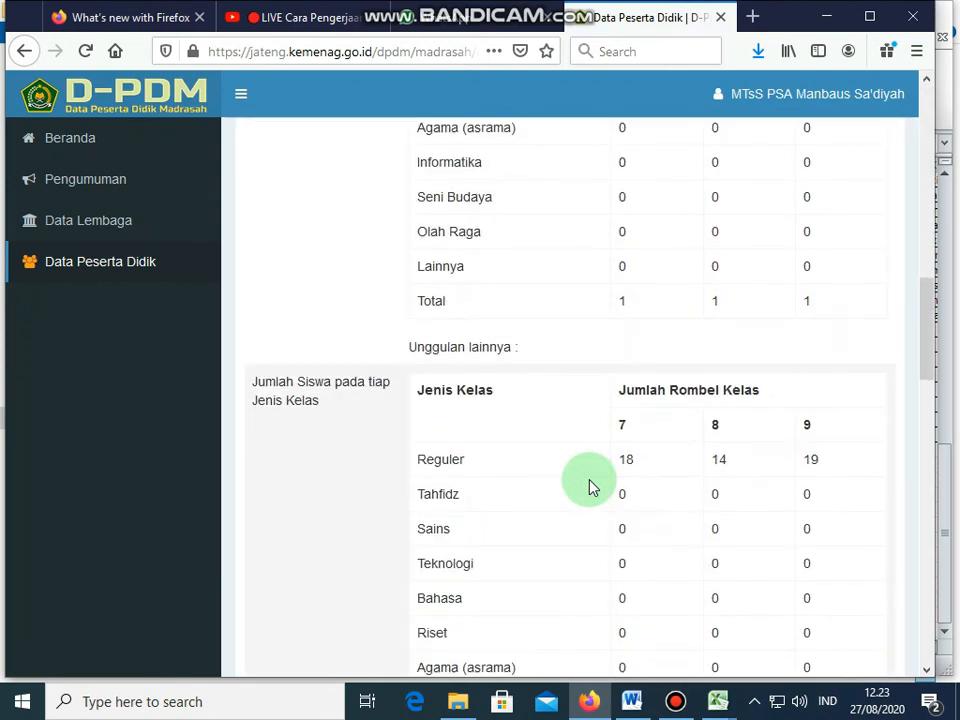
scroll(590, 486, "down", 5)
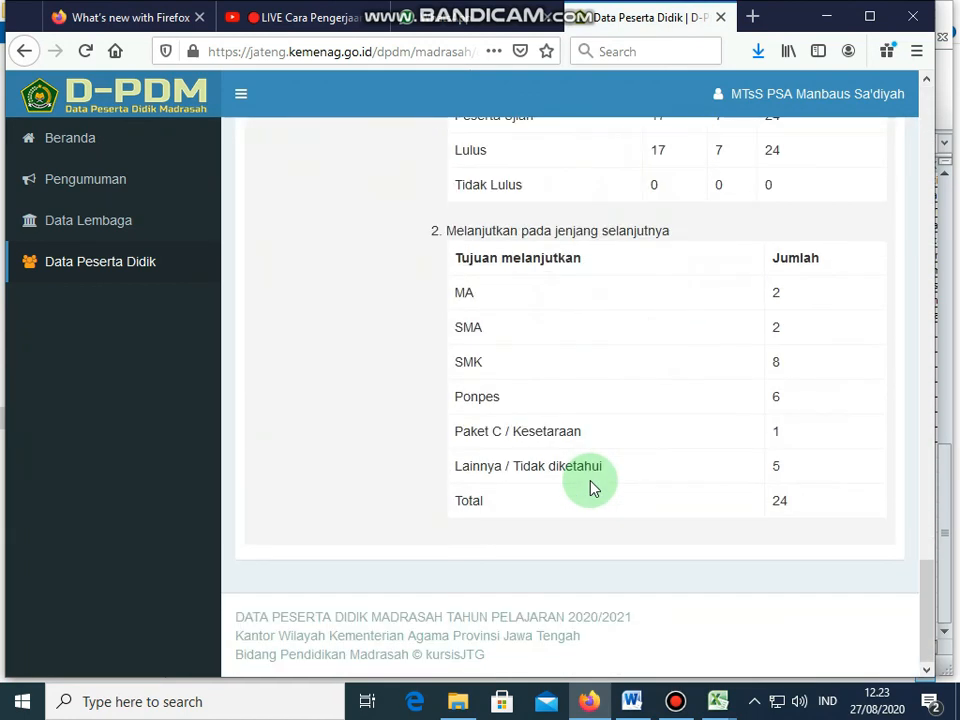
scroll(590, 486, "up", 1)
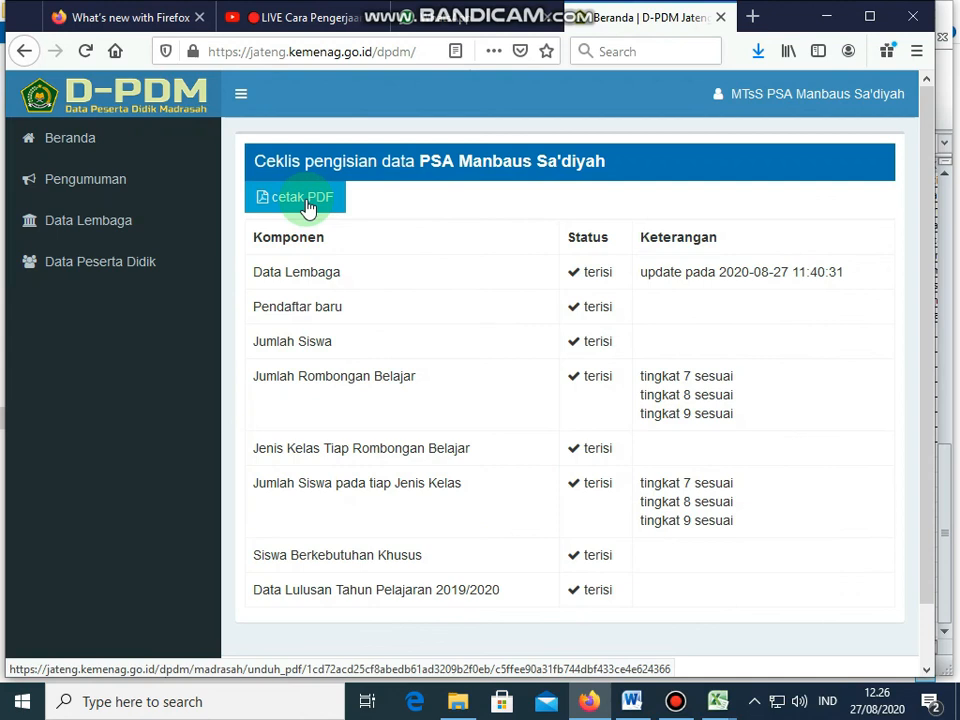
Step: Generate the 'cetak PDF' report and scroll through its two pages
left_click(306, 203)
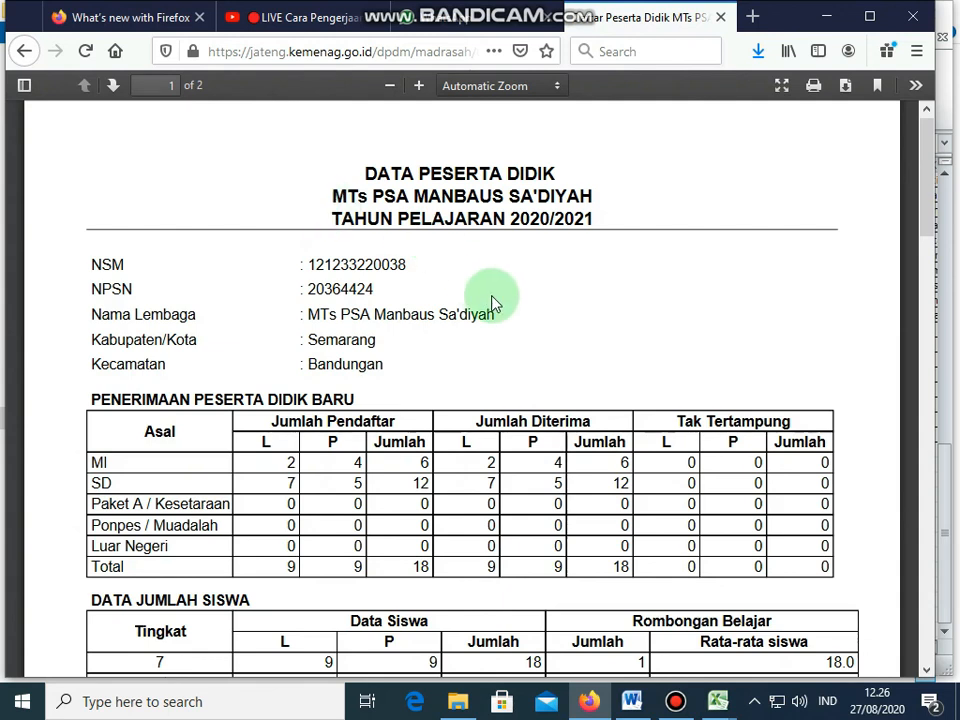
scroll(492, 303, "down", 15)
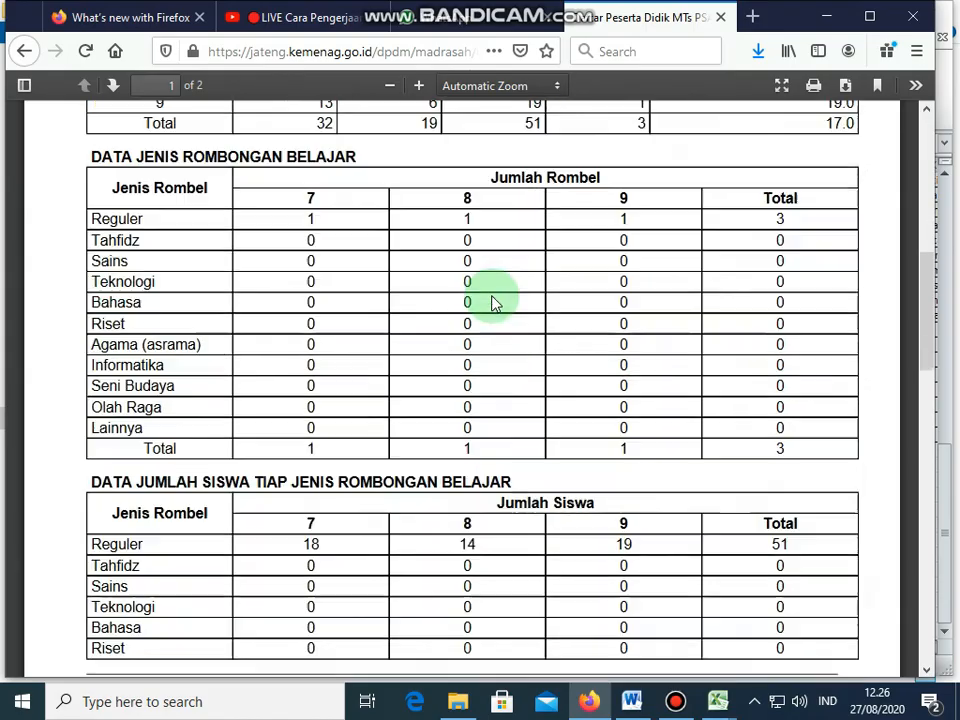
scroll(492, 303, "down", 6)
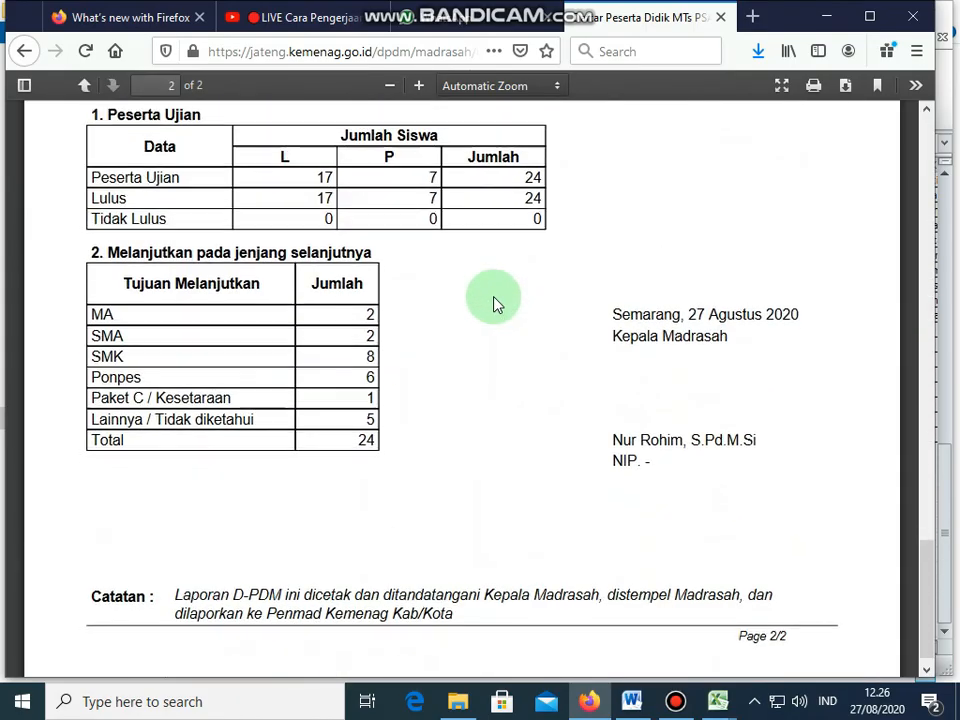